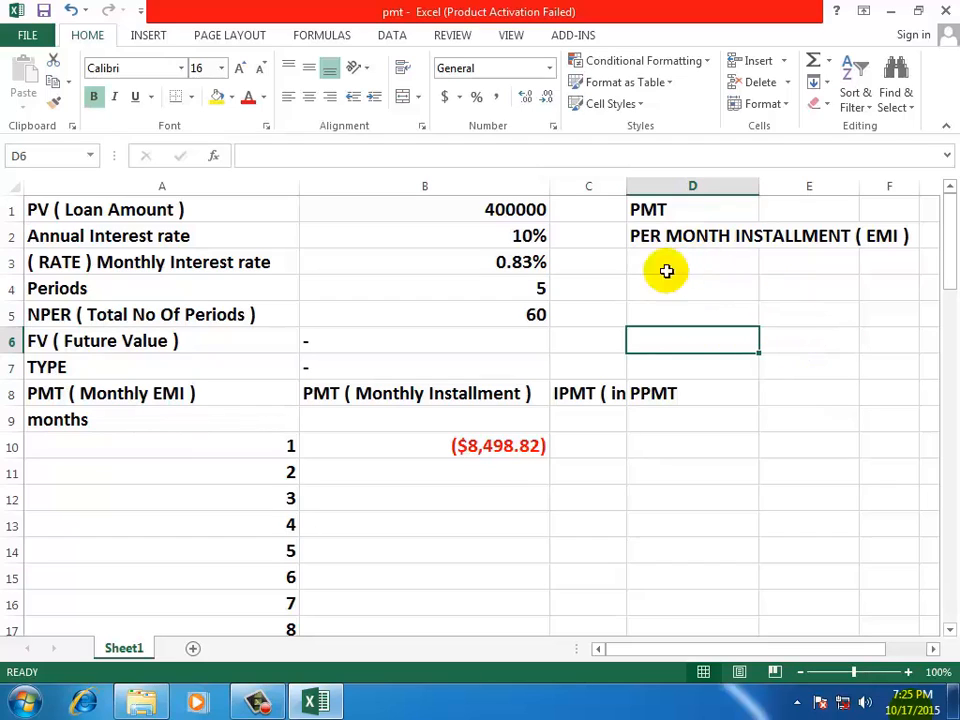
{"action": "left_click", "coordinate": [94, 203]}
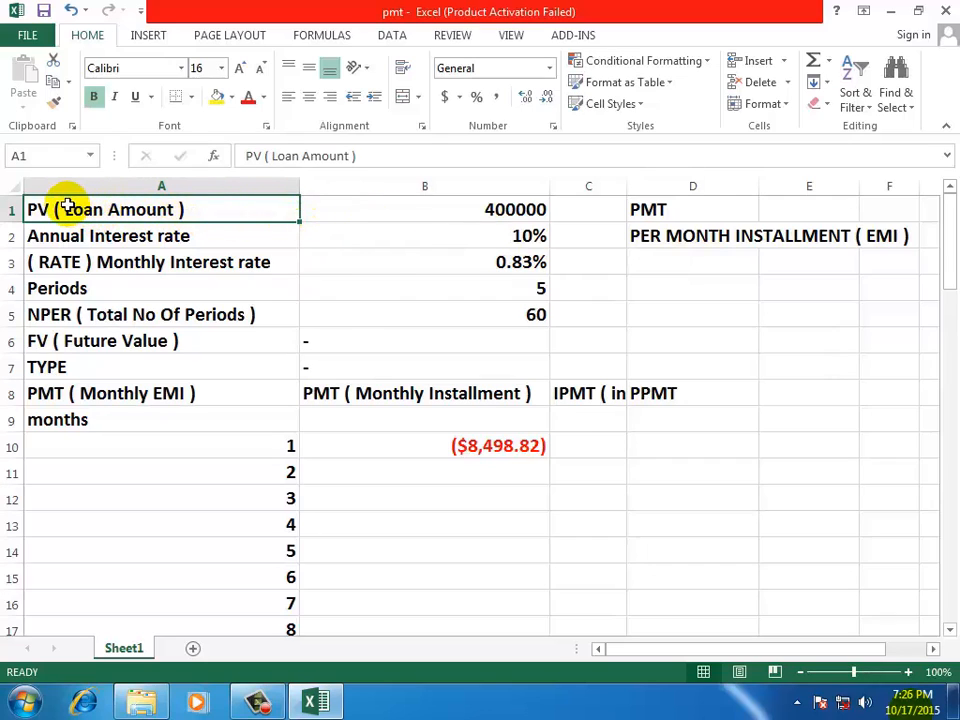
{"action": "left_click", "coordinate": [342, 212]}
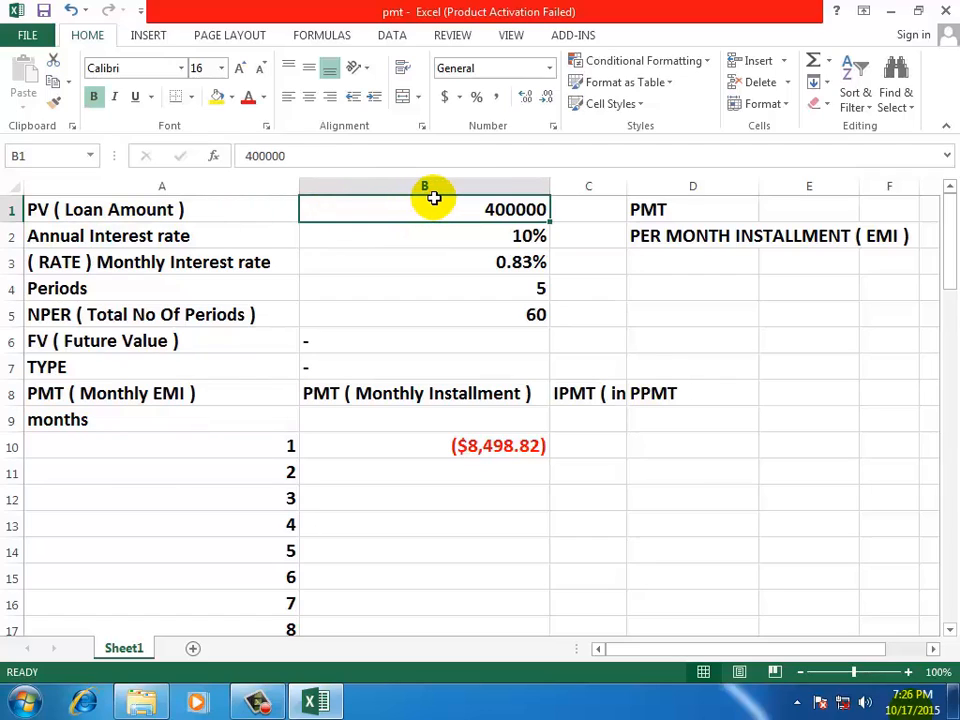
{"action": "left_click", "coordinate": [103, 233]}
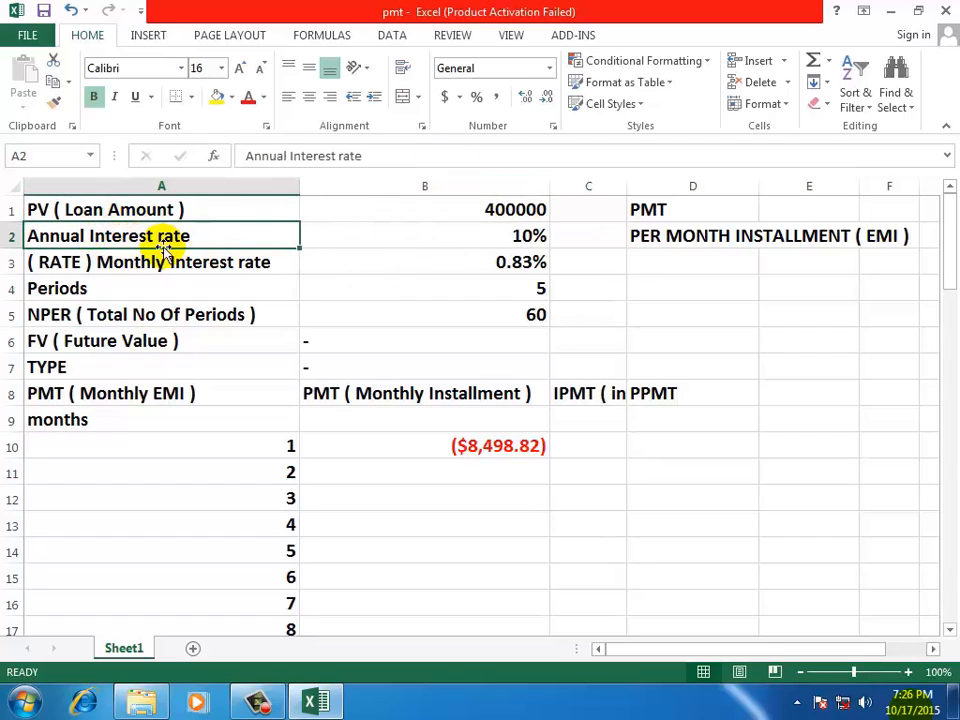
{"action": "left_click", "coordinate": [453, 238]}
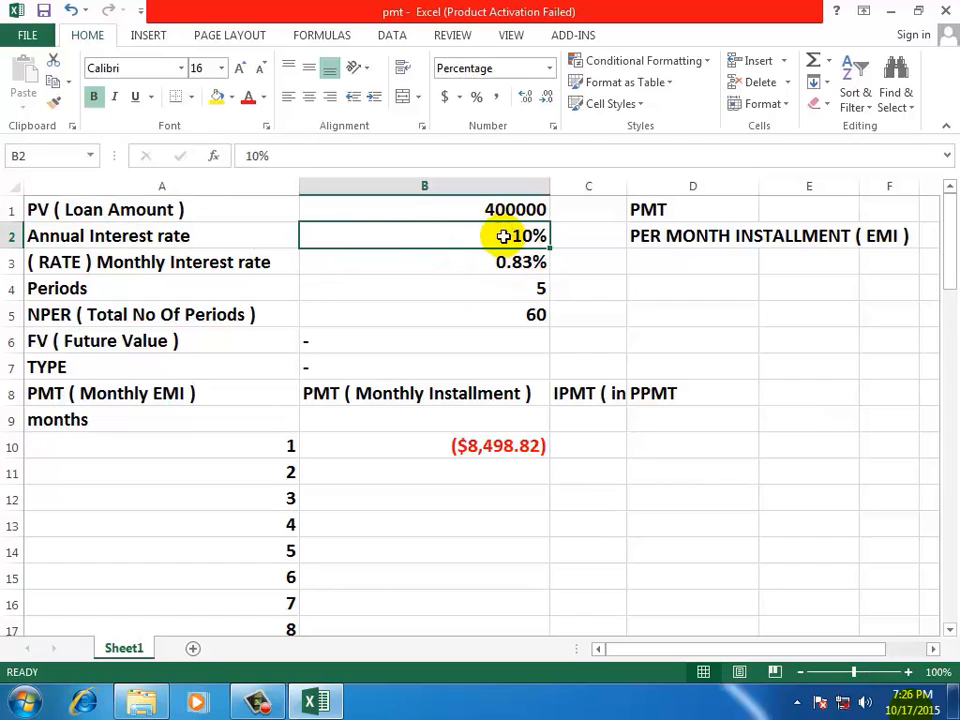
Enter the monthly interest rate in B3 as the formula =B2/12
{"action": "left_click", "coordinate": [444, 264]}
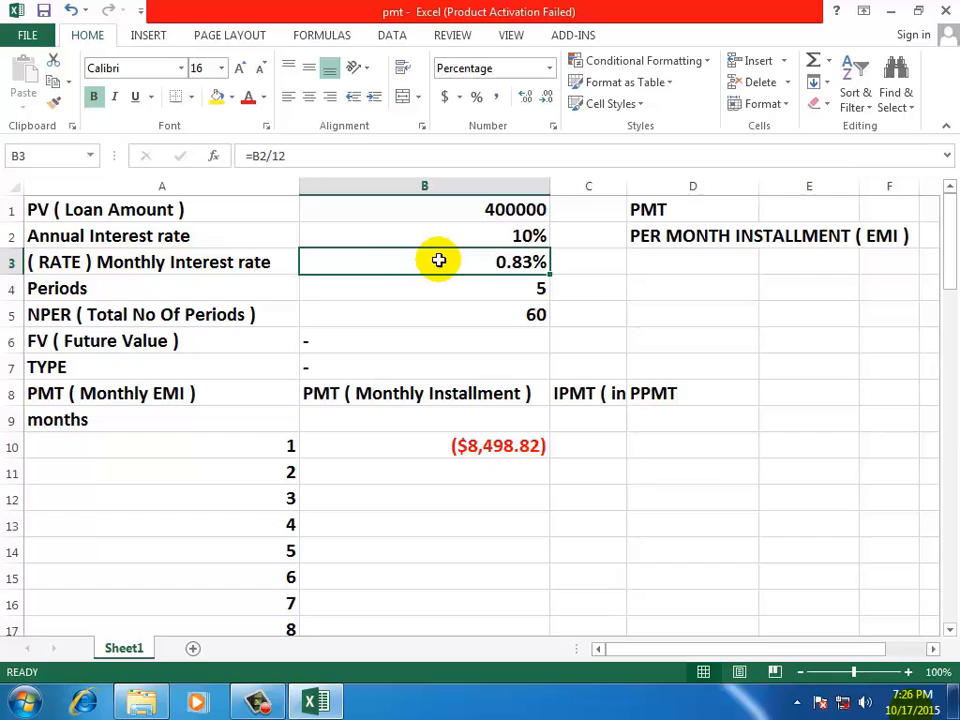
{"action": "type", "text": "="}
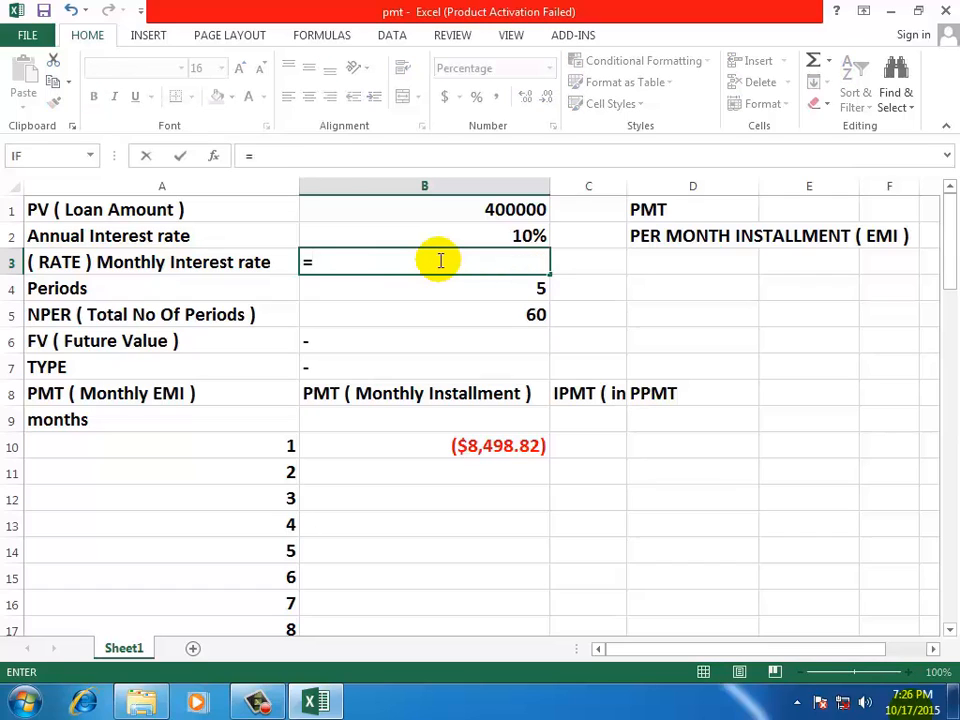
{"action": "left_click", "coordinate": [484, 233]}
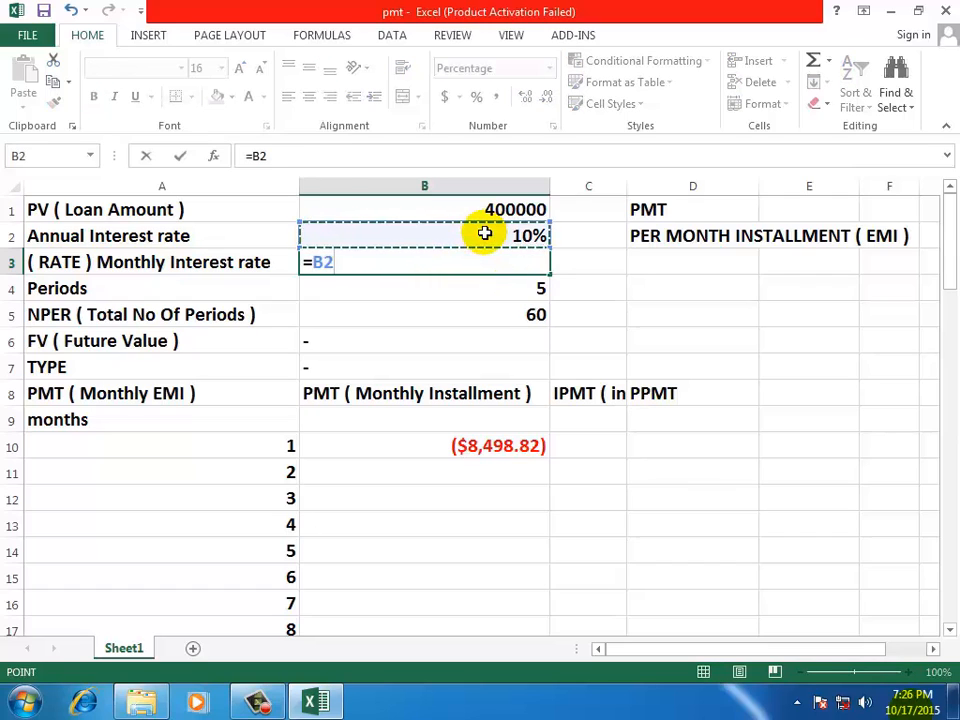
{"action": "type", "text": "/12"}
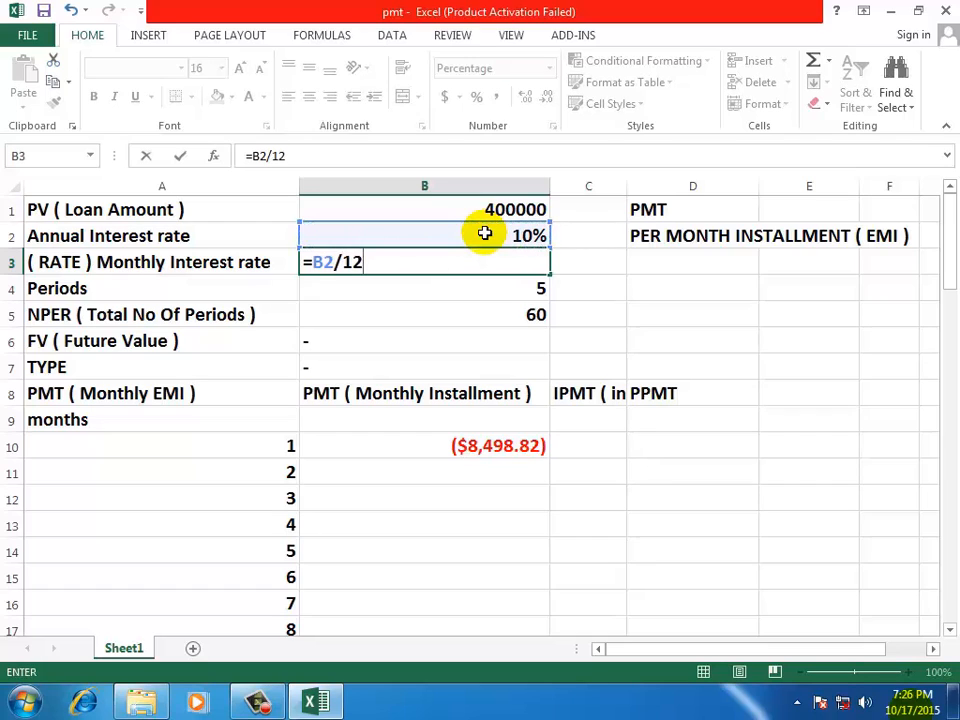
{"action": "key", "text": "Return"}
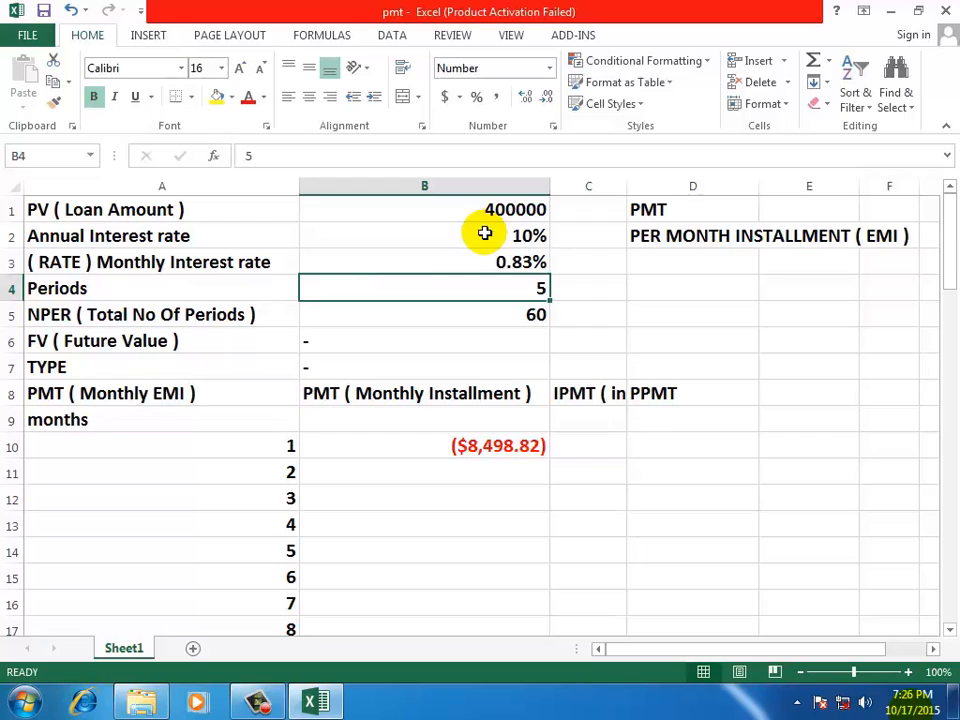
Reduce the display of the monthly interest rate in B3 to no decimal places
{"action": "left_click", "coordinate": [497, 261]}
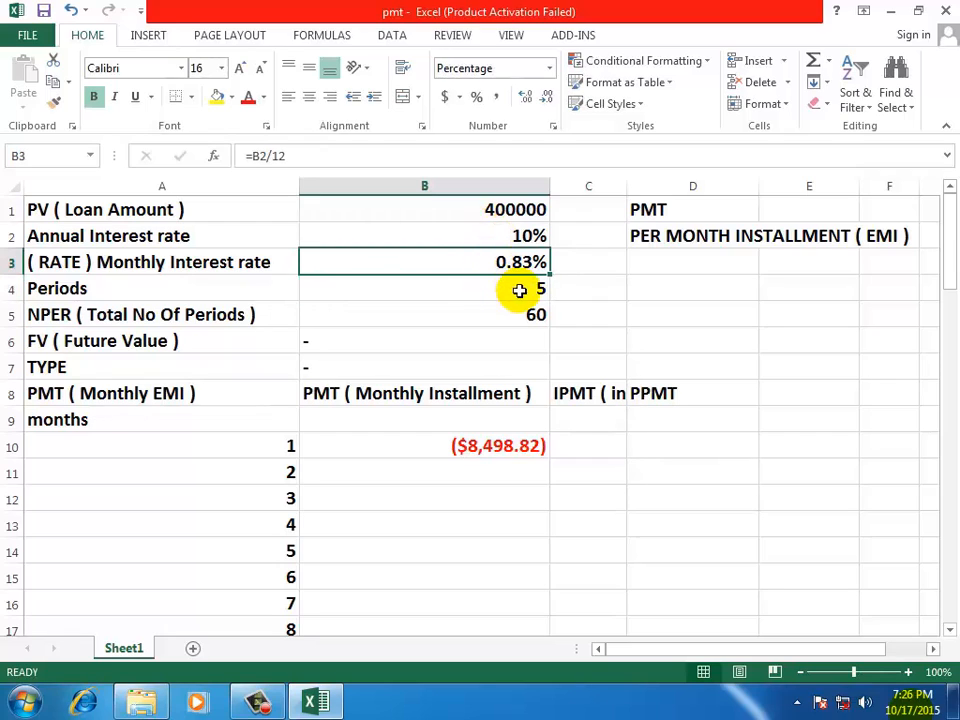
{"action": "left_click", "coordinate": [526, 97]}
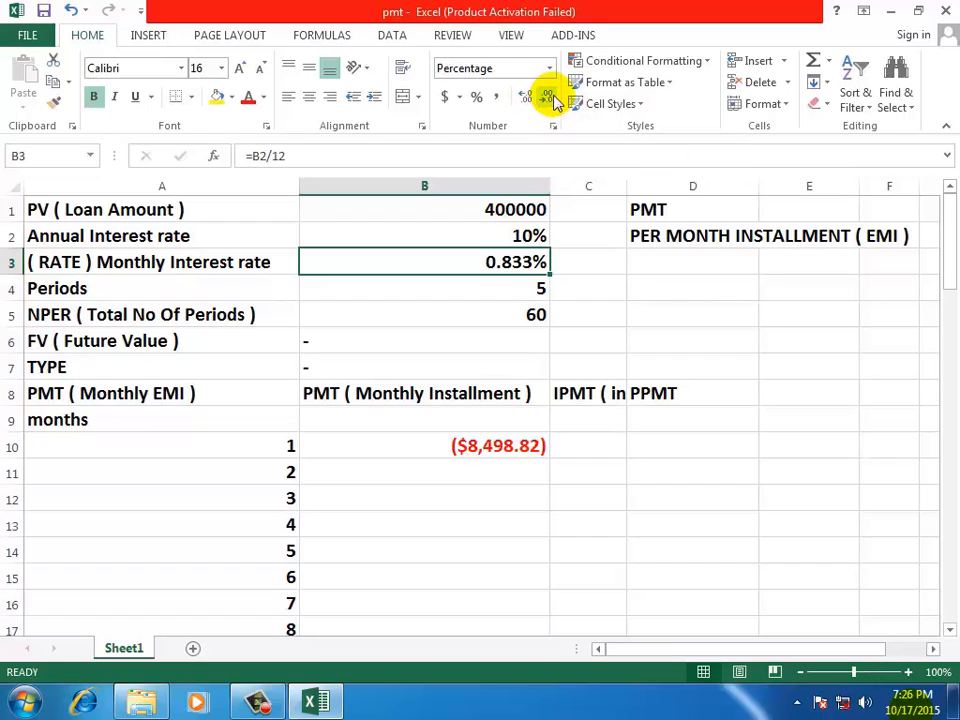
{"action": "left_click", "coordinate": [550, 100]}
{"action": "left_click", "coordinate": [550, 99]}
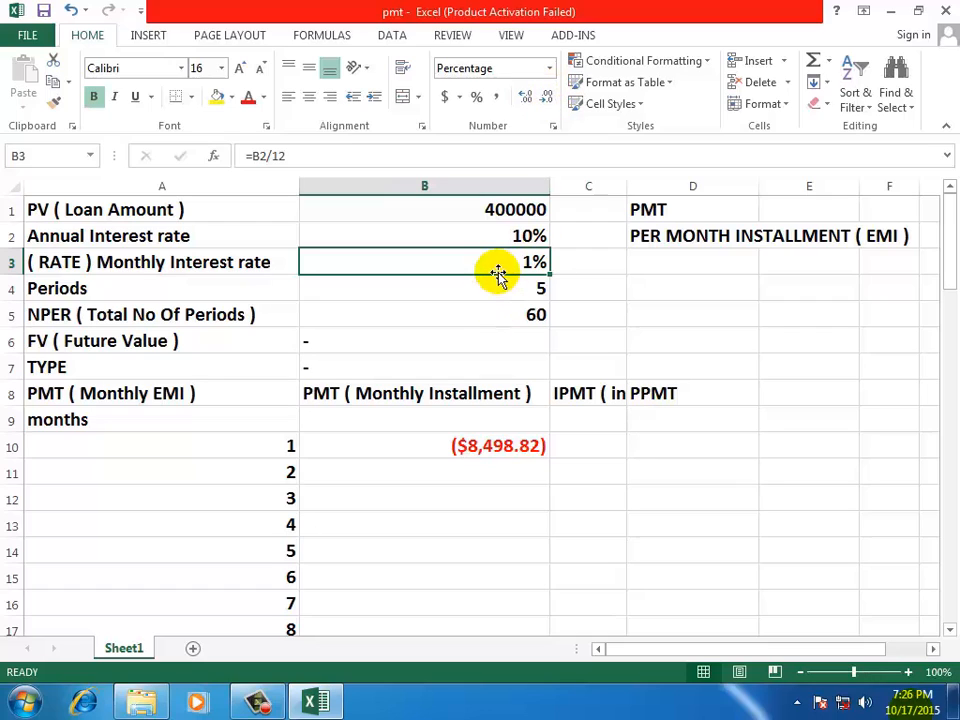
Show the annual interest rate in B2 with one decimal place and the monthly rate in B3 with two
{"action": "left_click", "coordinate": [490, 233]}
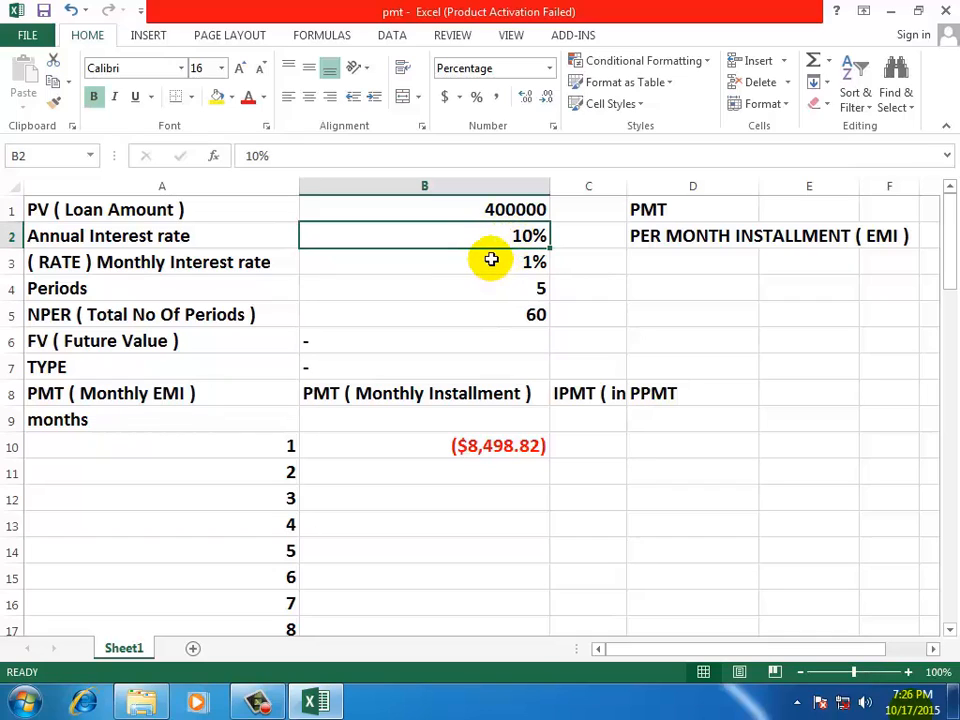
{"action": "left_click", "coordinate": [529, 101]}
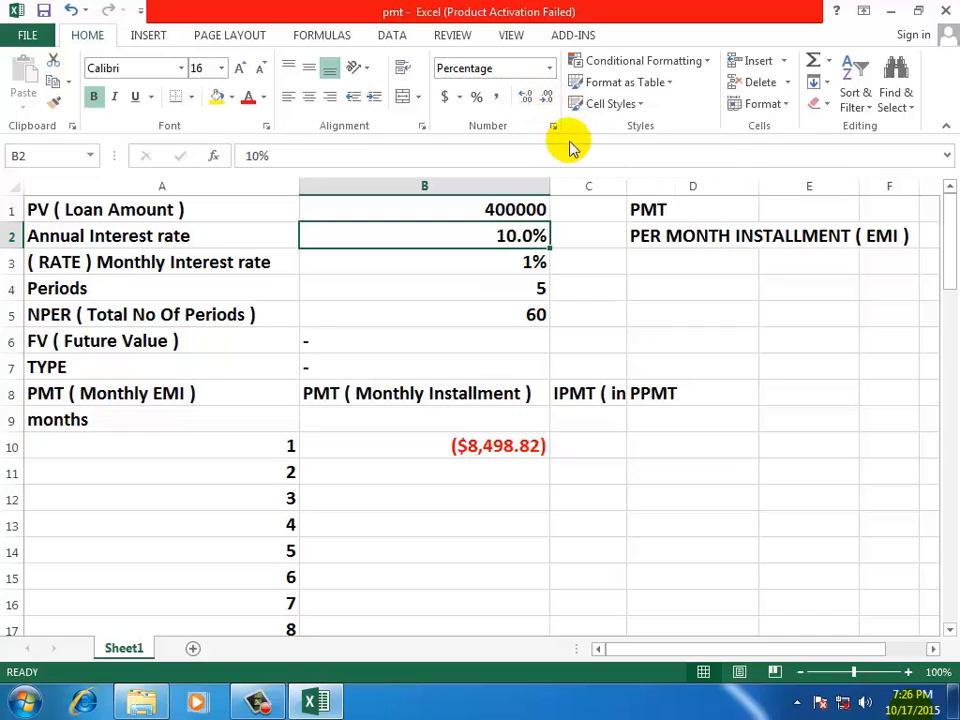
{"action": "left_click", "coordinate": [530, 262]}
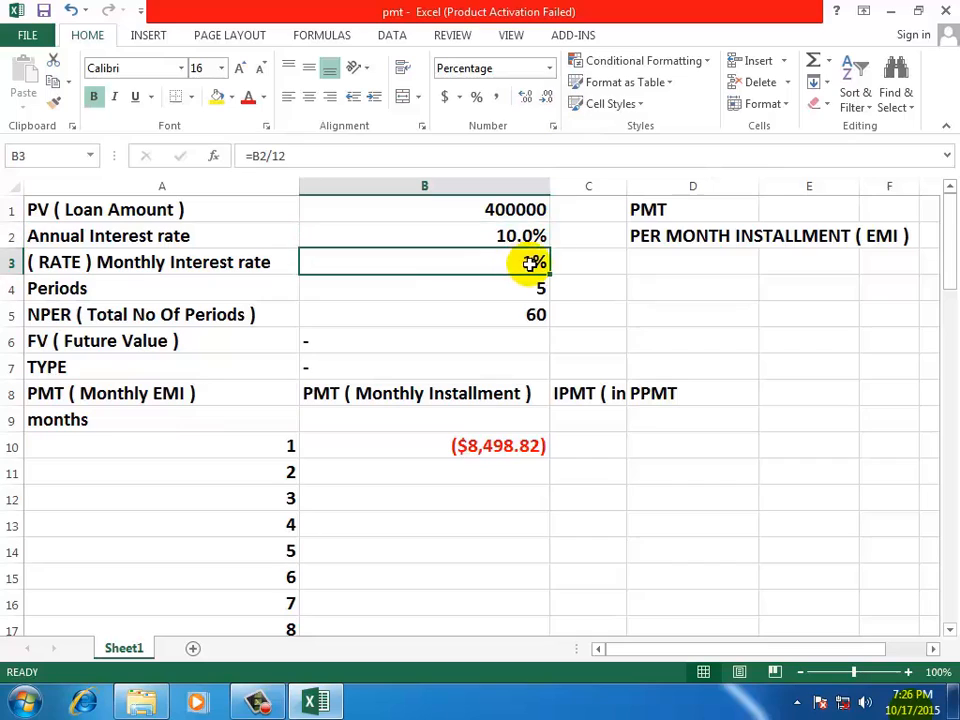
{"action": "left_click", "coordinate": [527, 100]}
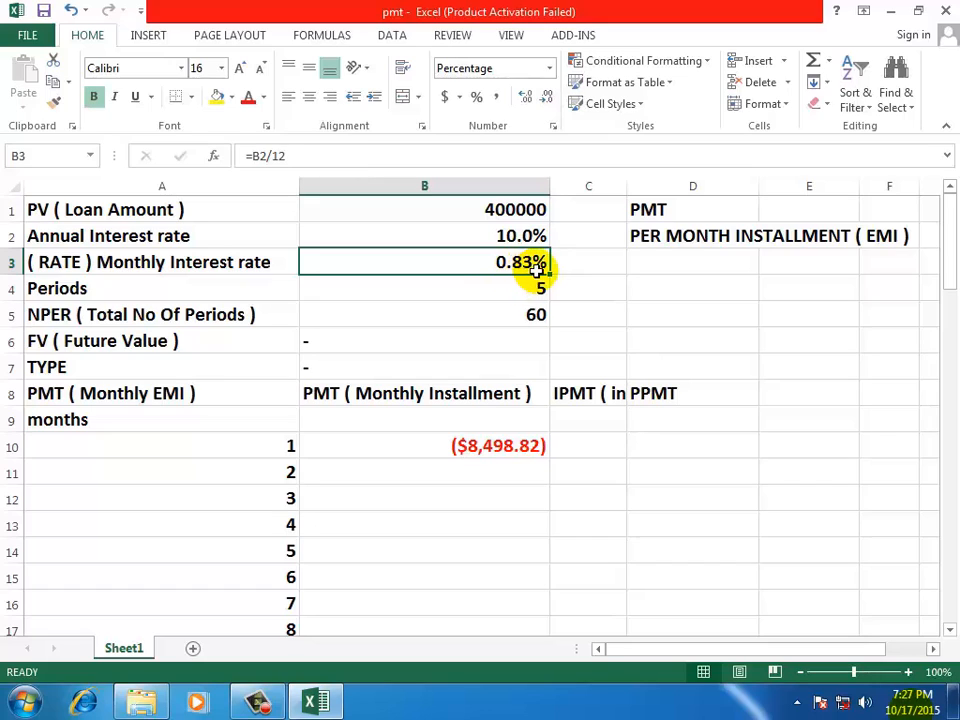
{"action": "left_click", "coordinate": [479, 234]}
{"action": "left_click", "coordinate": [474, 263]}
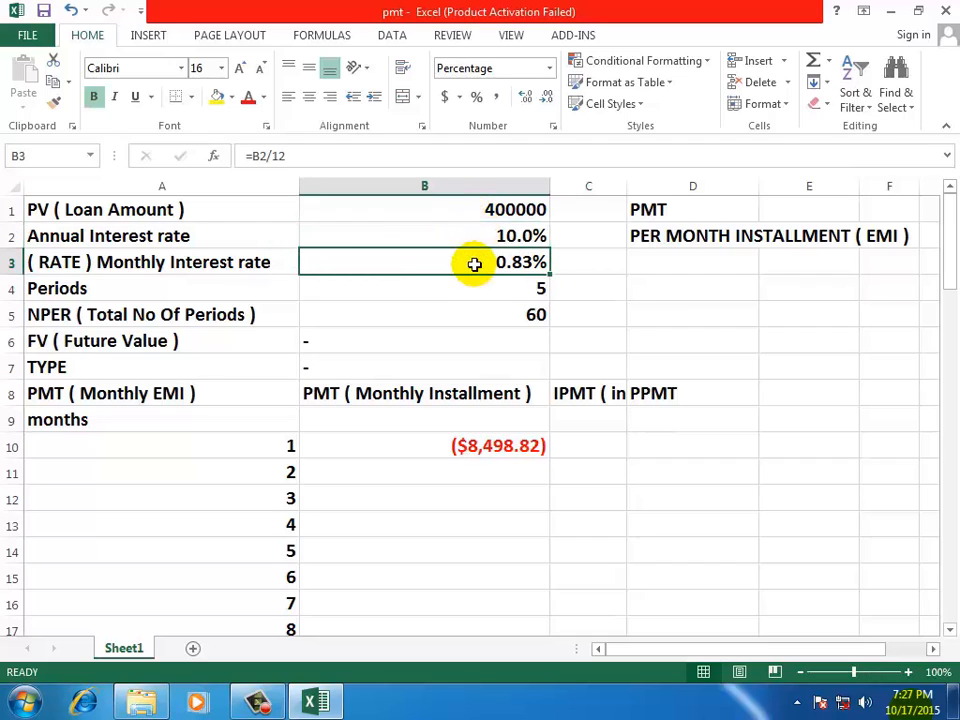
Enter the total number of periods in B5 as the formula =B4*12
{"action": "left_click", "coordinate": [83, 288]}
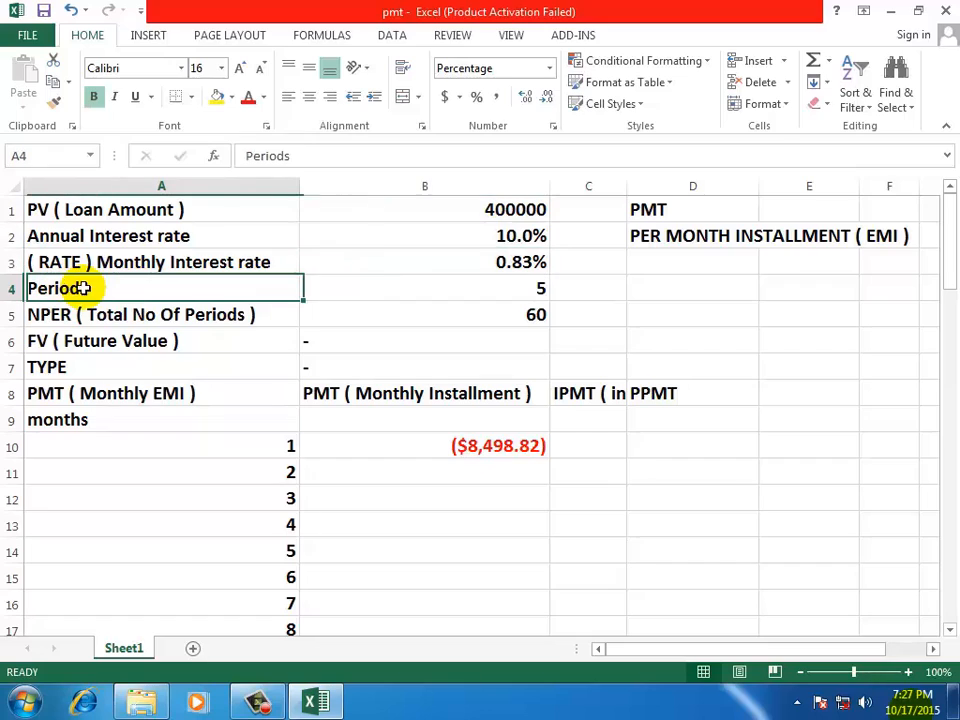
{"action": "left_click", "coordinate": [407, 289]}
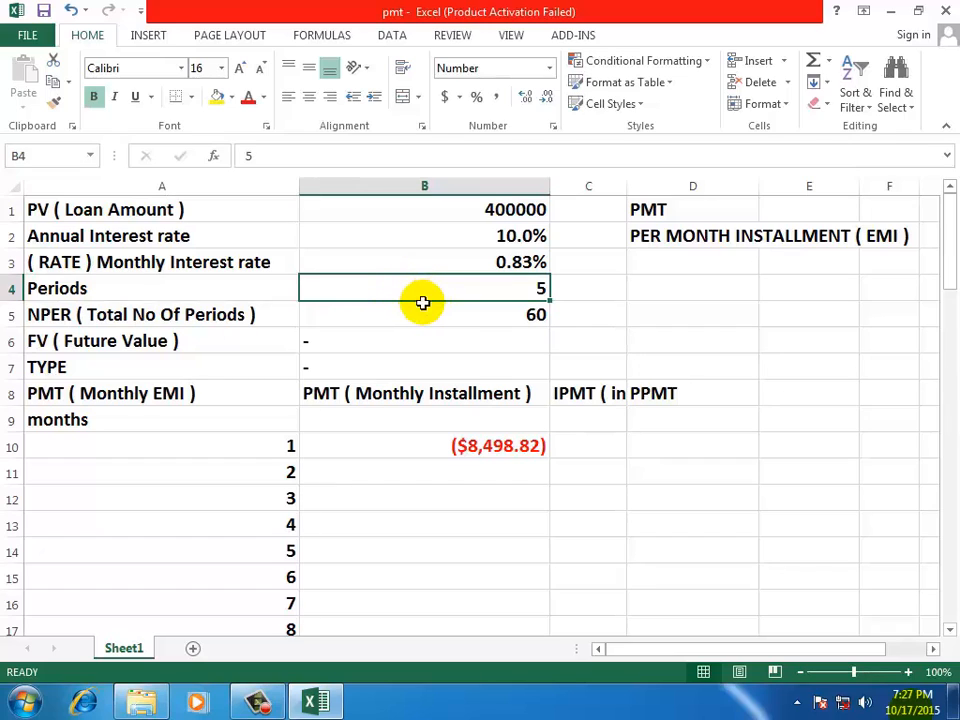
{"action": "left_click", "coordinate": [184, 303]}
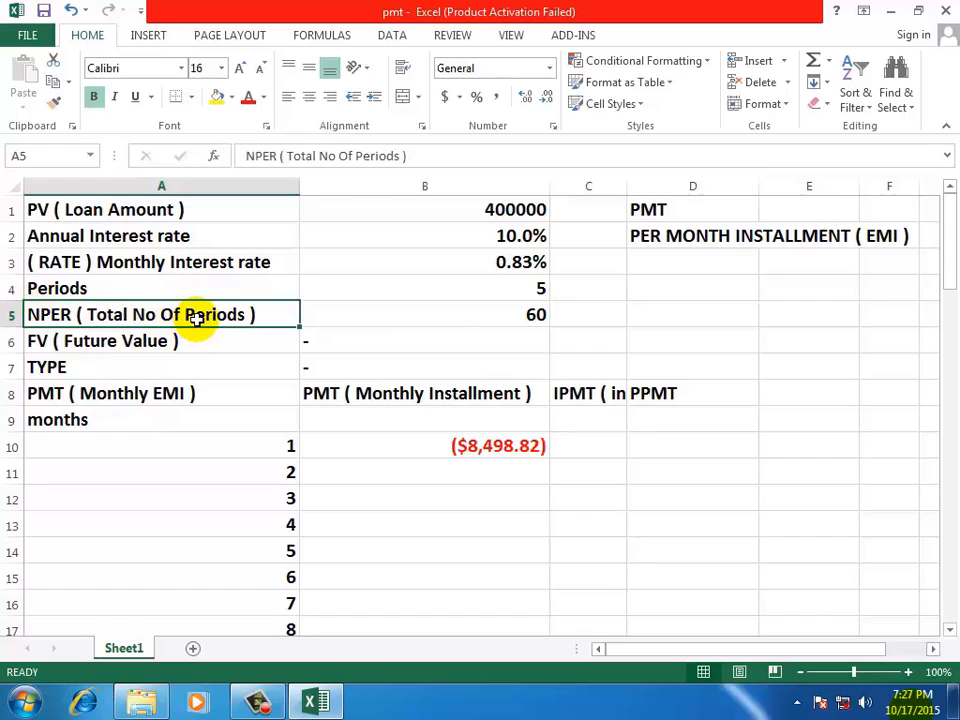
{"action": "left_click", "coordinate": [364, 317]}
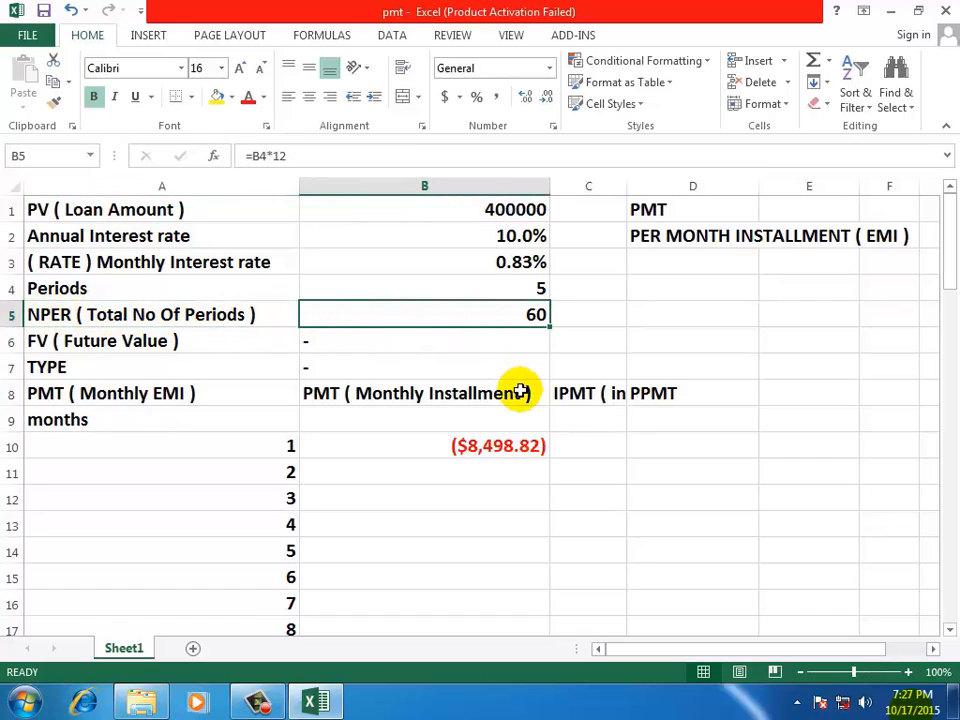
{"action": "type", "text": "="}
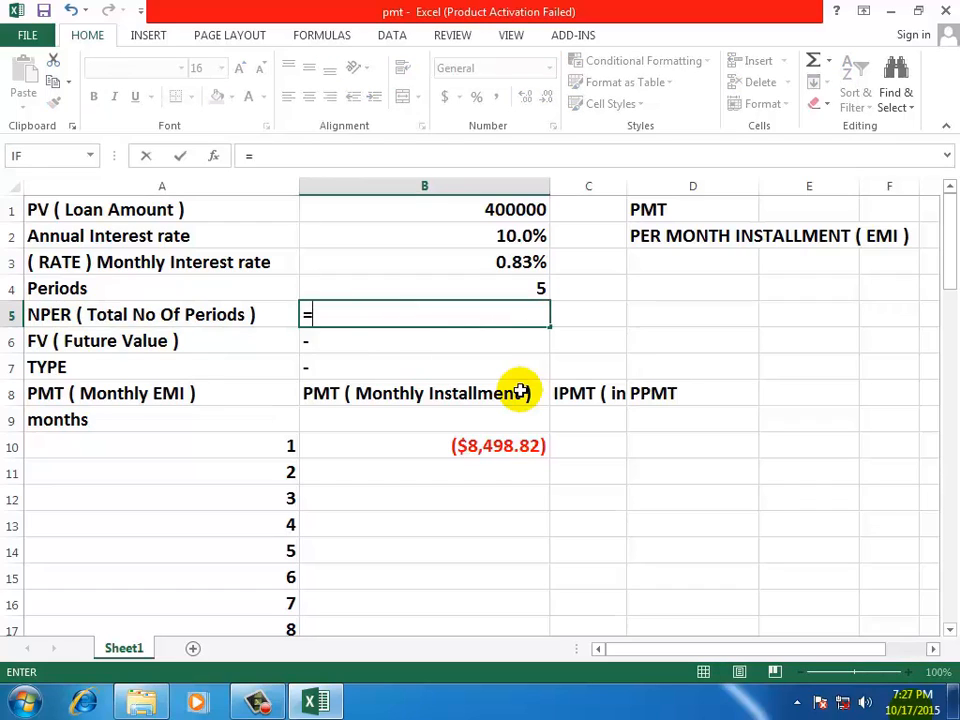
{"action": "left_click", "coordinate": [504, 284]}
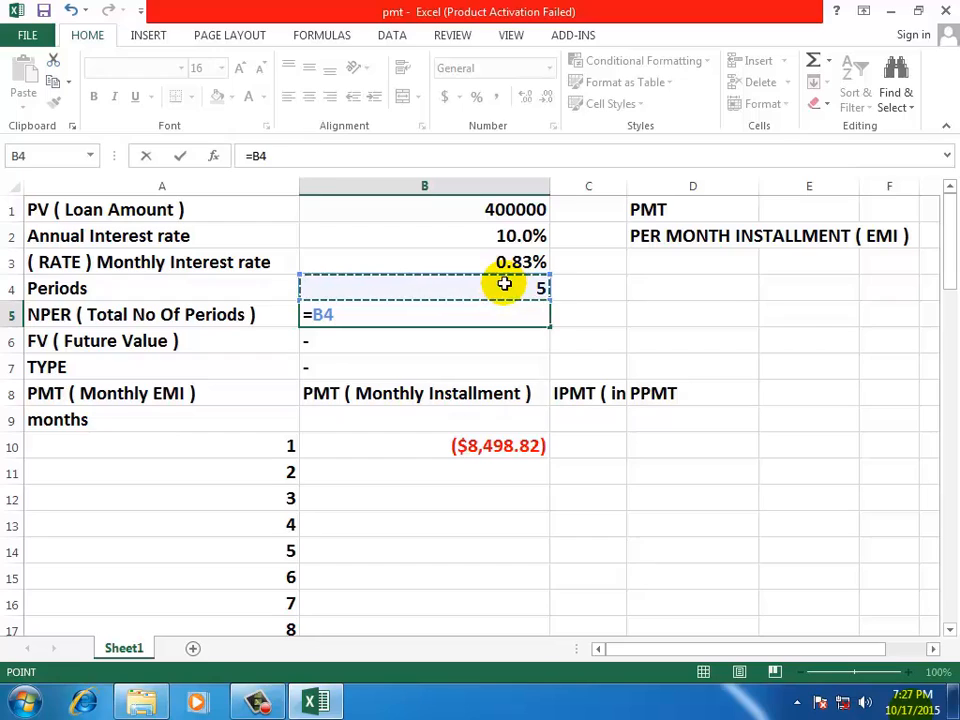
{"action": "type", "text": "*"}
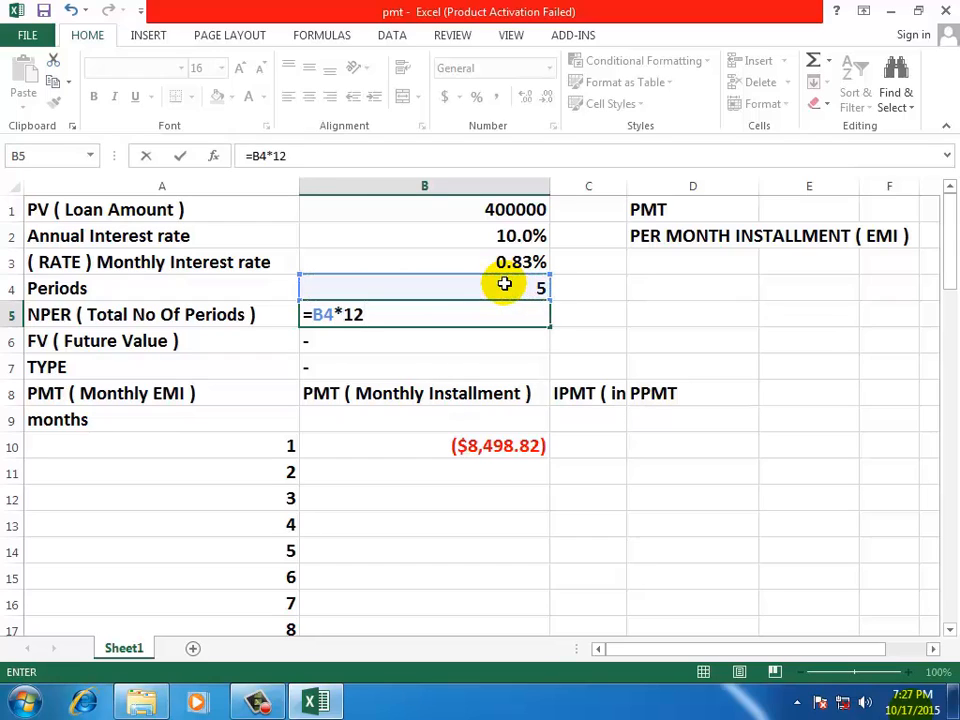
{"action": "key", "text": "Return"}
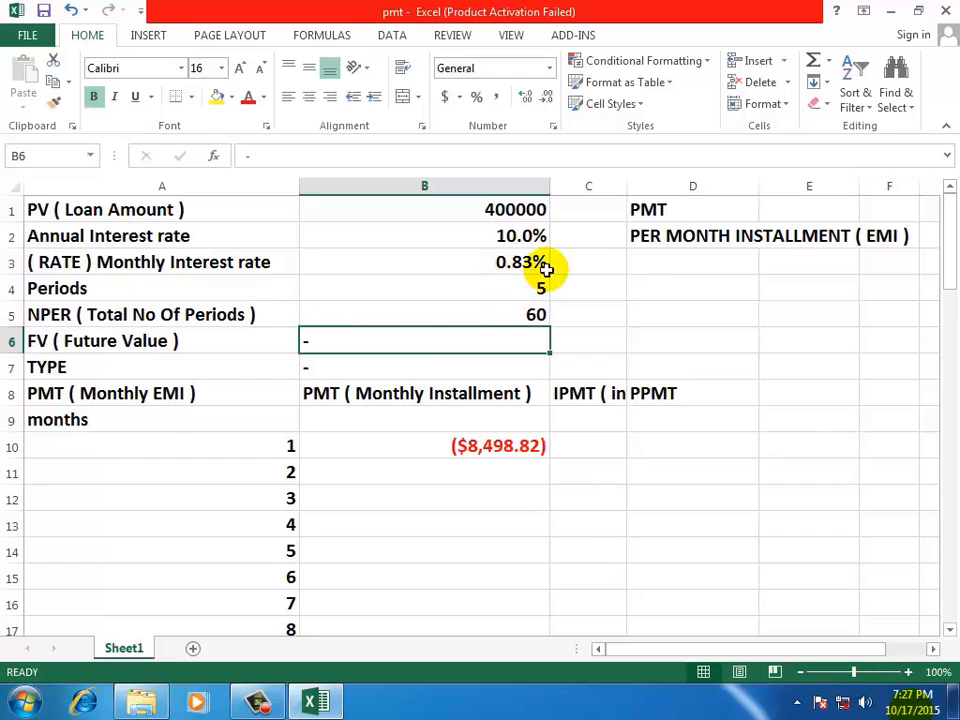
Review the loan amount, monthly interest rate, periods and NPER entries in rows 1 to 5
{"action": "left_click", "coordinate": [606, 311]}
{"action": "left_click", "coordinate": [451, 315]}
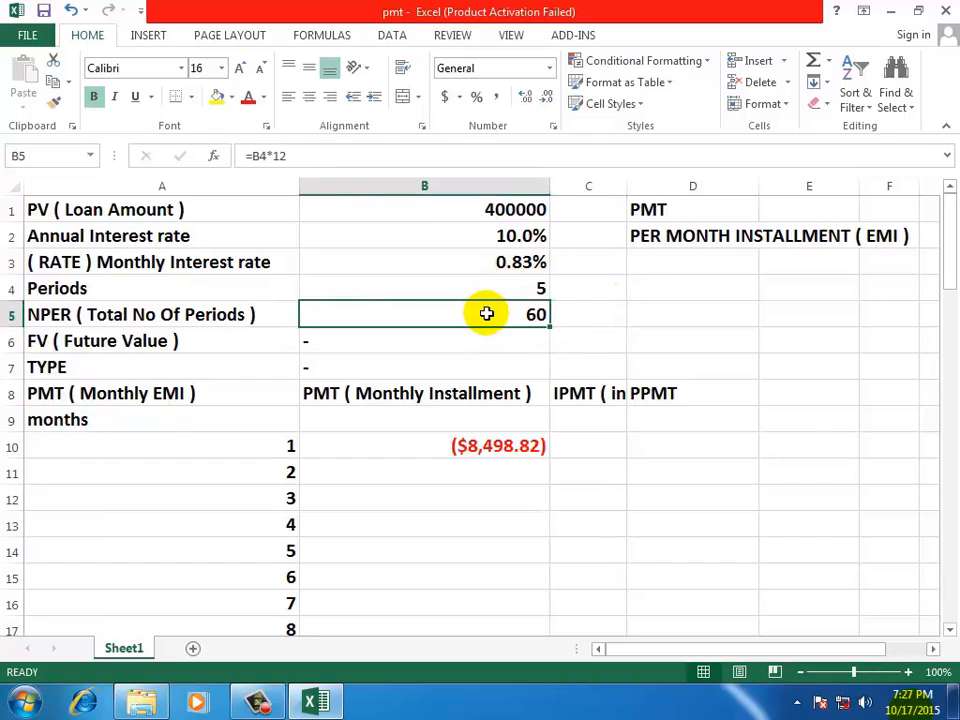
{"action": "left_click", "coordinate": [64, 208]}
{"action": "left_click", "coordinate": [436, 210]}
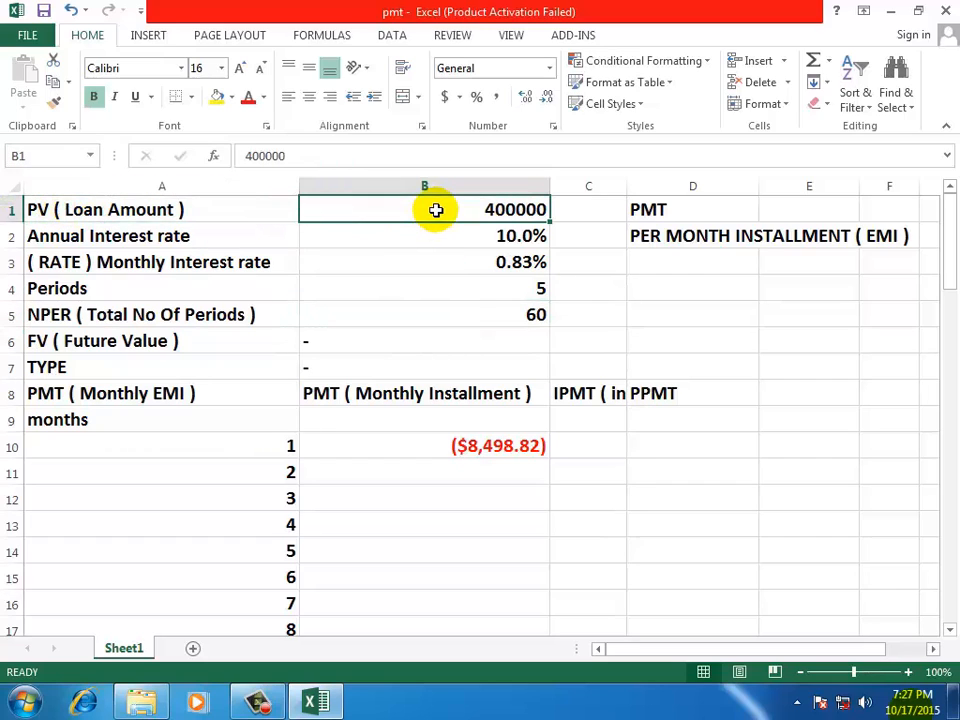
{"action": "left_click", "coordinate": [105, 259]}
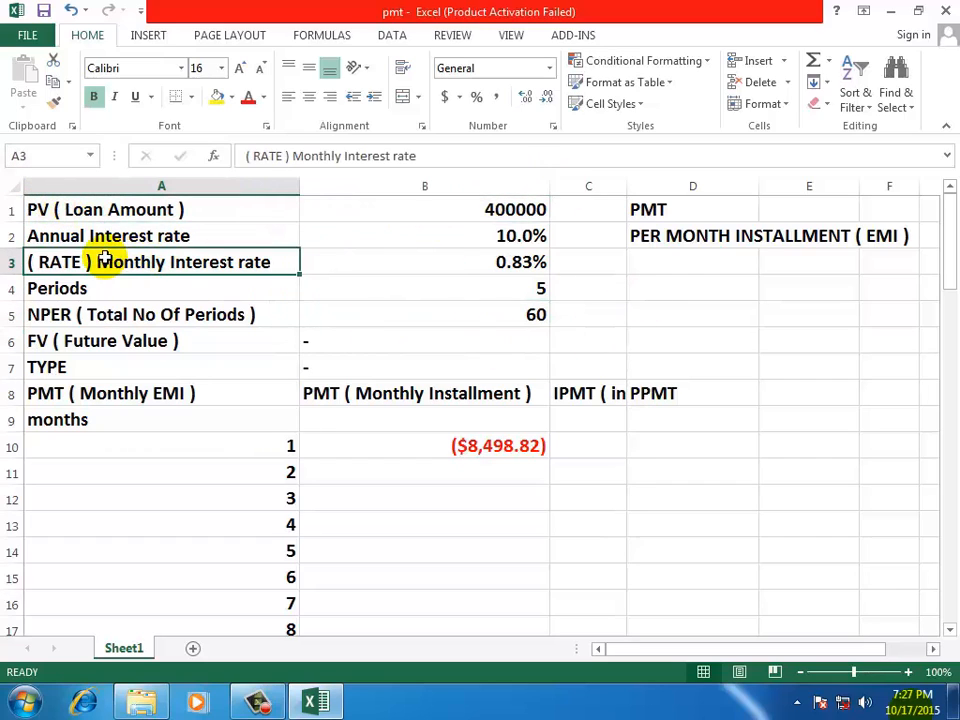
{"action": "left_click", "coordinate": [440, 261]}
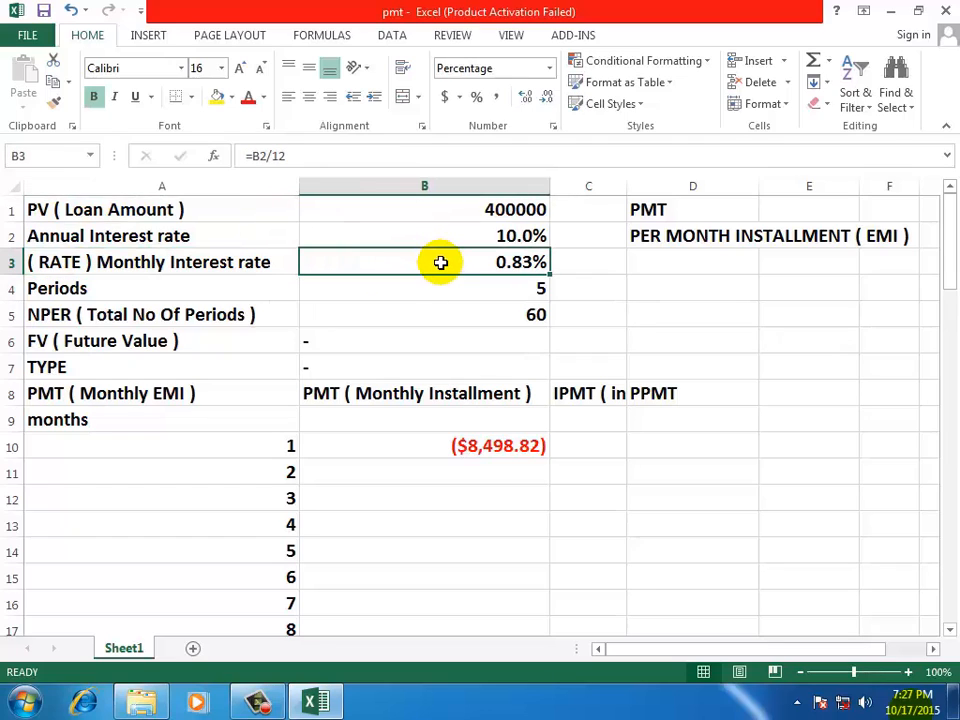
{"action": "left_click", "coordinate": [454, 234]}
{"action": "left_click", "coordinate": [454, 258]}
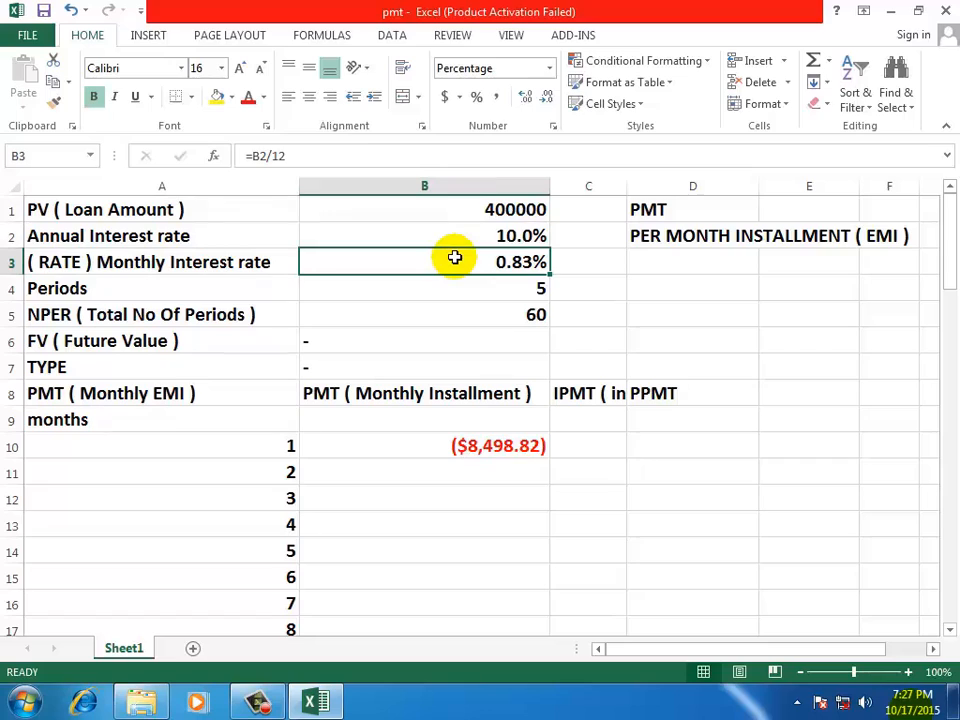
{"action": "left_click", "coordinate": [100, 288]}
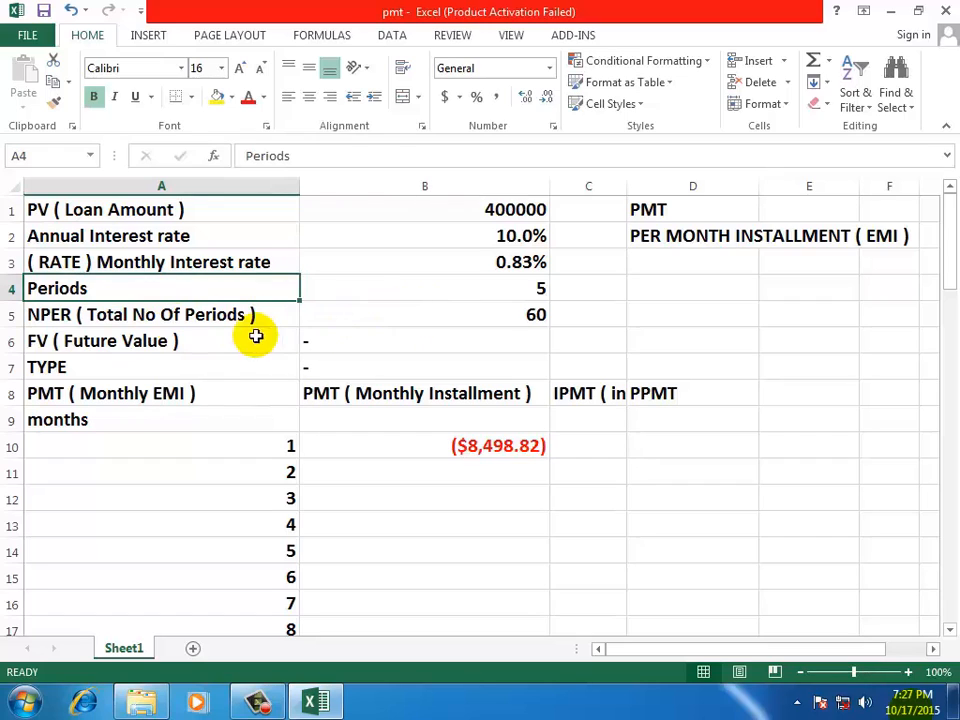
{"action": "left_click", "coordinate": [133, 316]}
Fill the total number of periods in B5, the monthly interest rate in B3 and the loan amount in B1 with yellow
{"action": "left_click", "coordinate": [481, 309]}
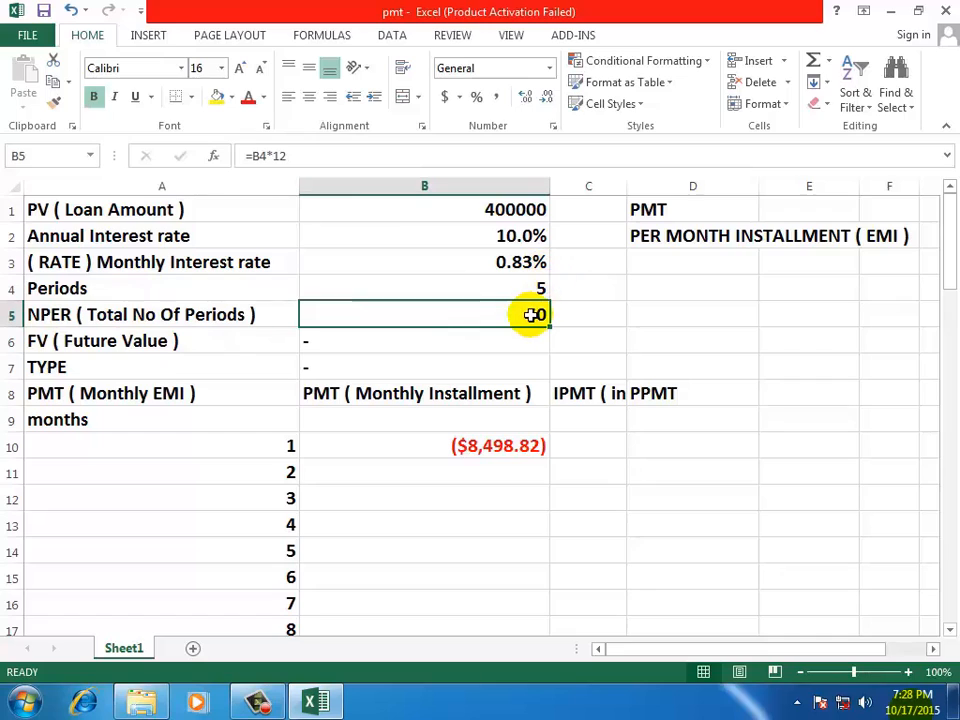
{"action": "left_click", "coordinate": [216, 96]}
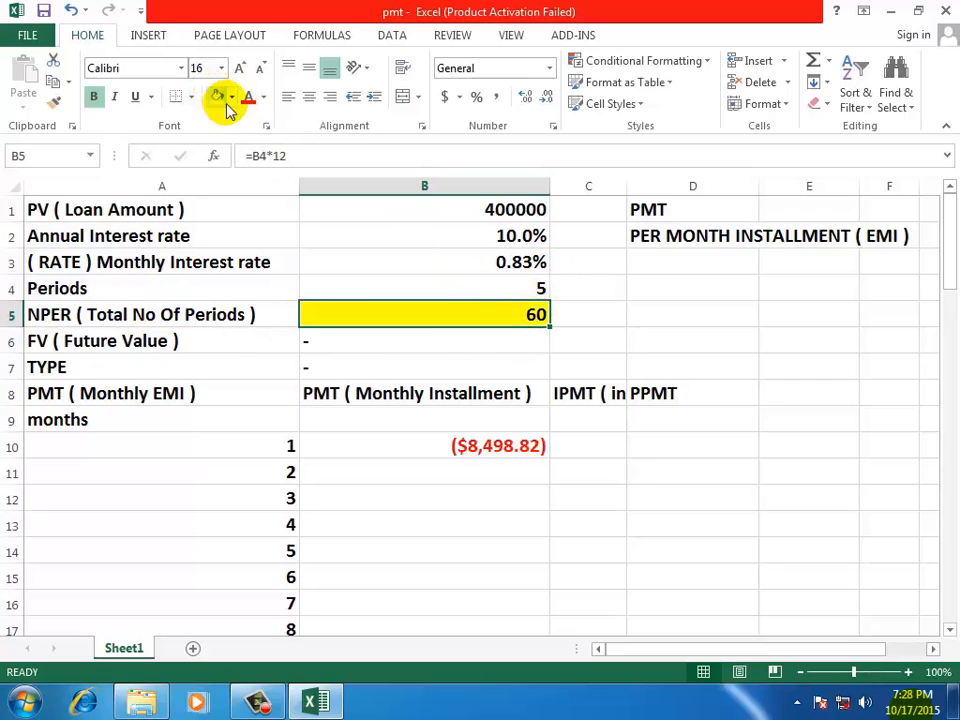
{"action": "left_click", "coordinate": [465, 262]}
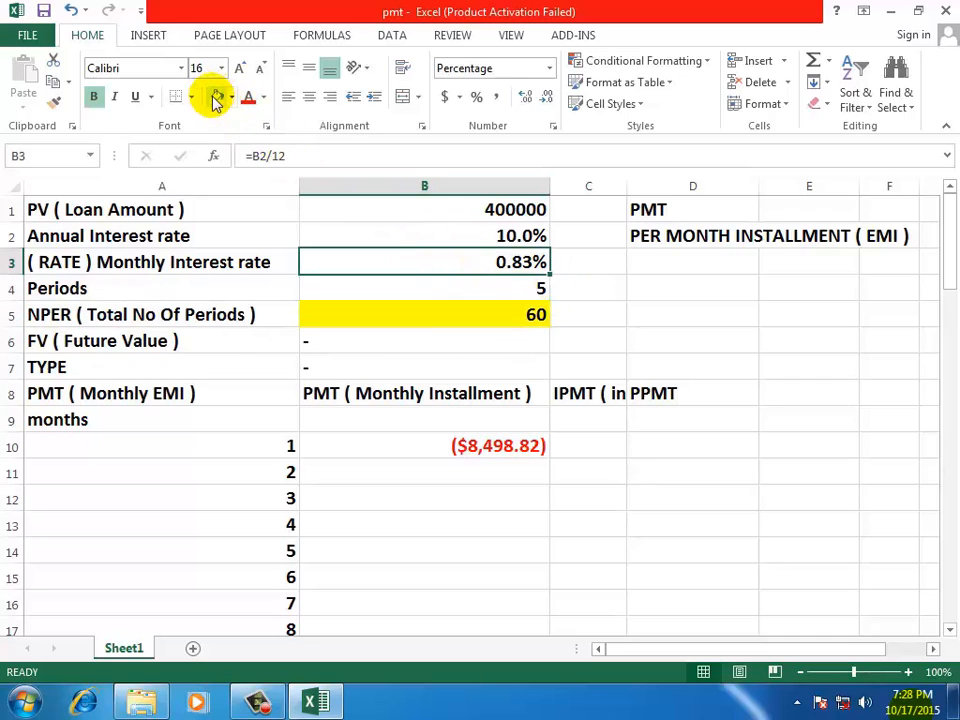
{"action": "left_click", "coordinate": [216, 96]}
{"action": "left_click", "coordinate": [482, 207]}
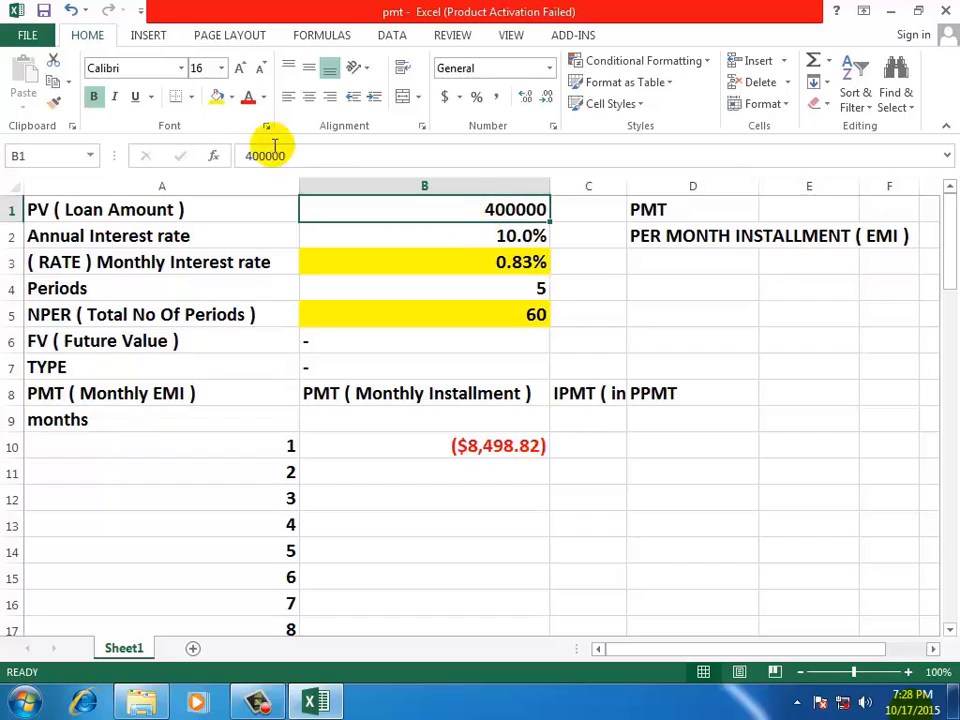
{"action": "left_click", "coordinate": [216, 96]}
{"action": "left_click", "coordinate": [705, 345]}
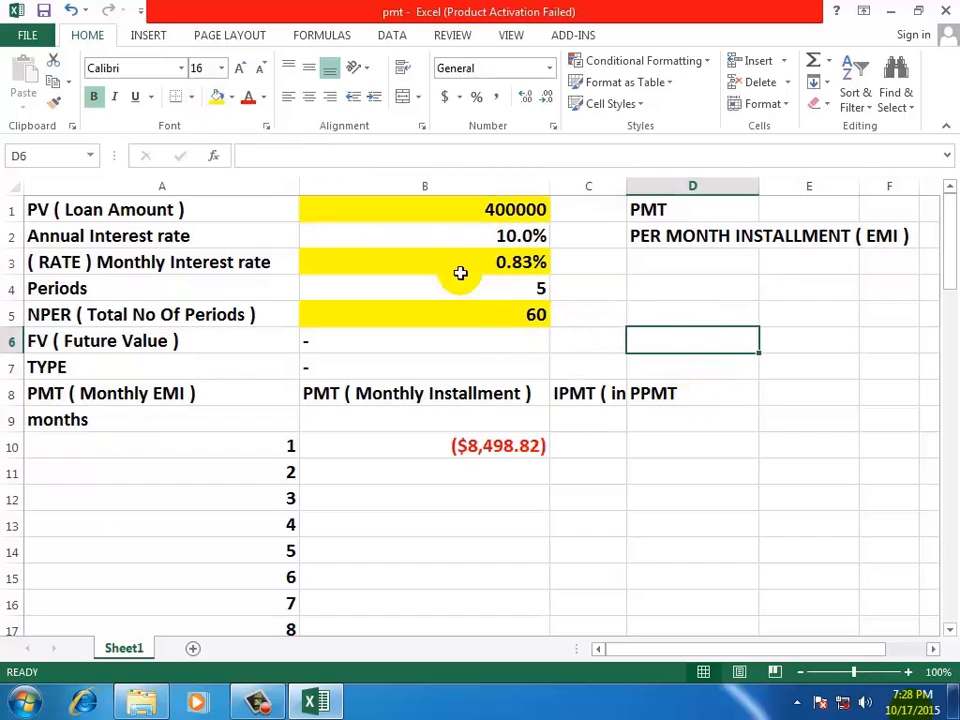
Review the highlighted loan amount, monthly rate and NPER entries with their labels, and the EMI heading in D2
{"action": "left_click", "coordinate": [78, 210]}
{"action": "left_click", "coordinate": [363, 214]}
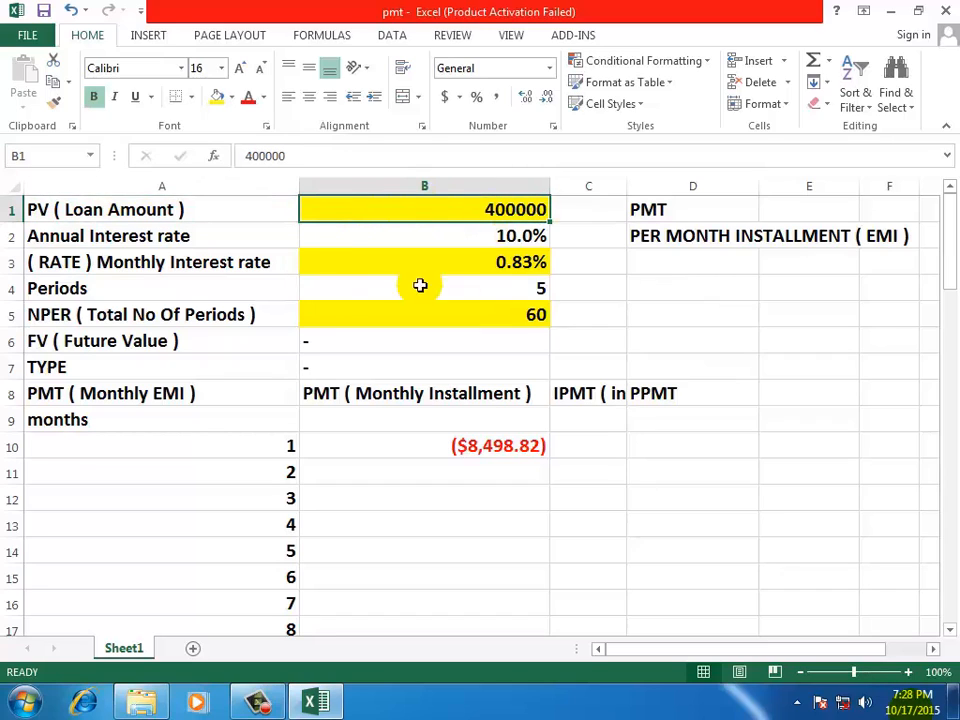
{"action": "double_click", "coordinate": [94, 261]}
{"action": "left_click", "coordinate": [378, 260]}
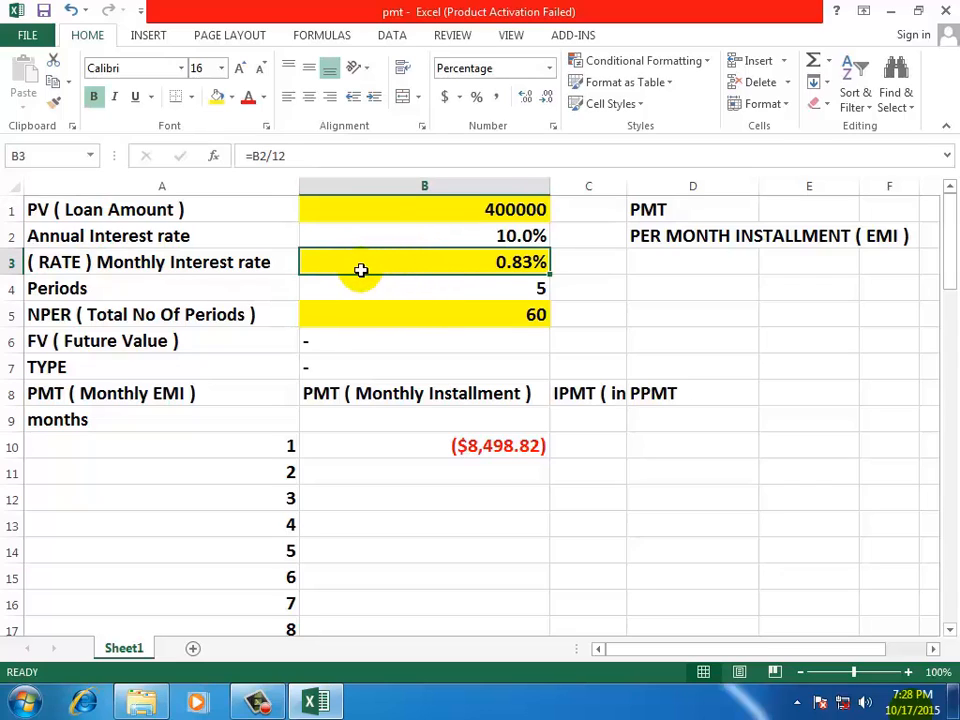
{"action": "left_click", "coordinate": [226, 313]}
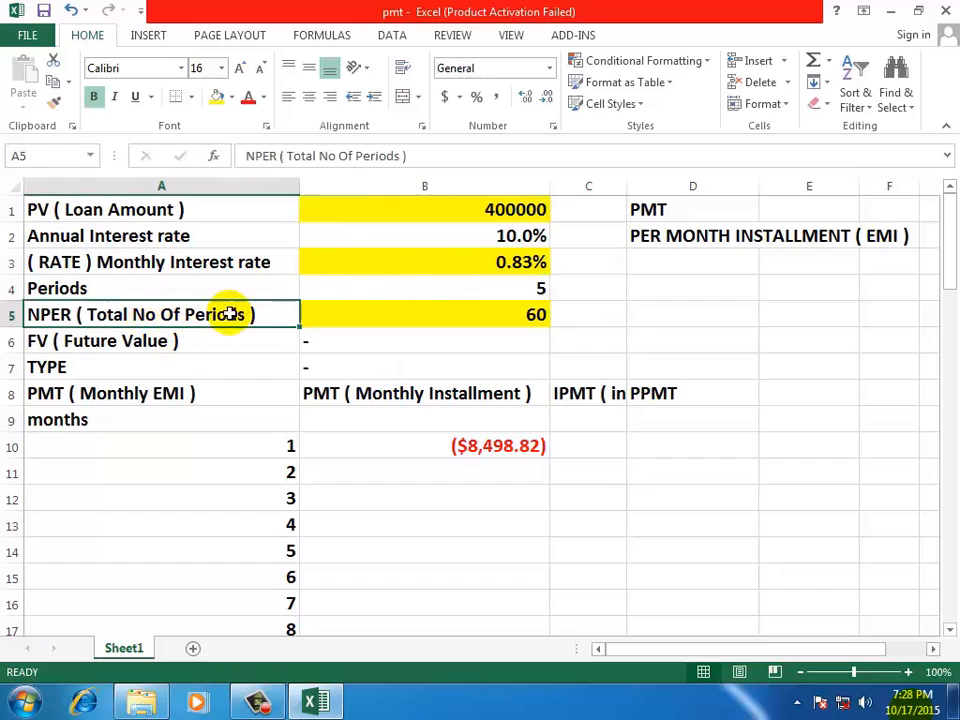
{"action": "left_click", "coordinate": [381, 310]}
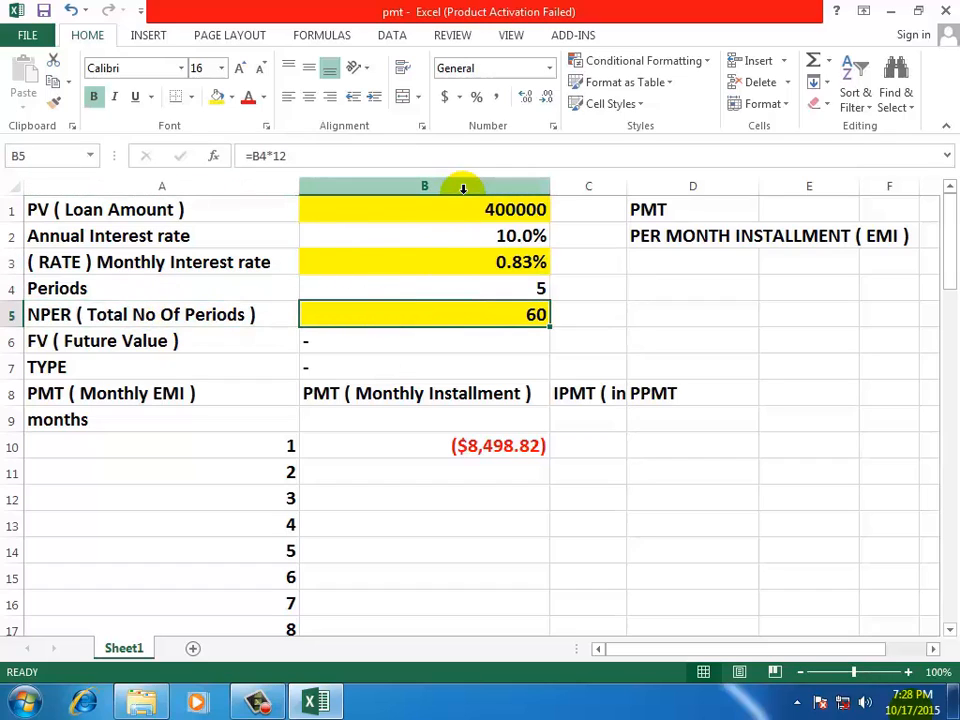
{"action": "left_click", "coordinate": [635, 293]}
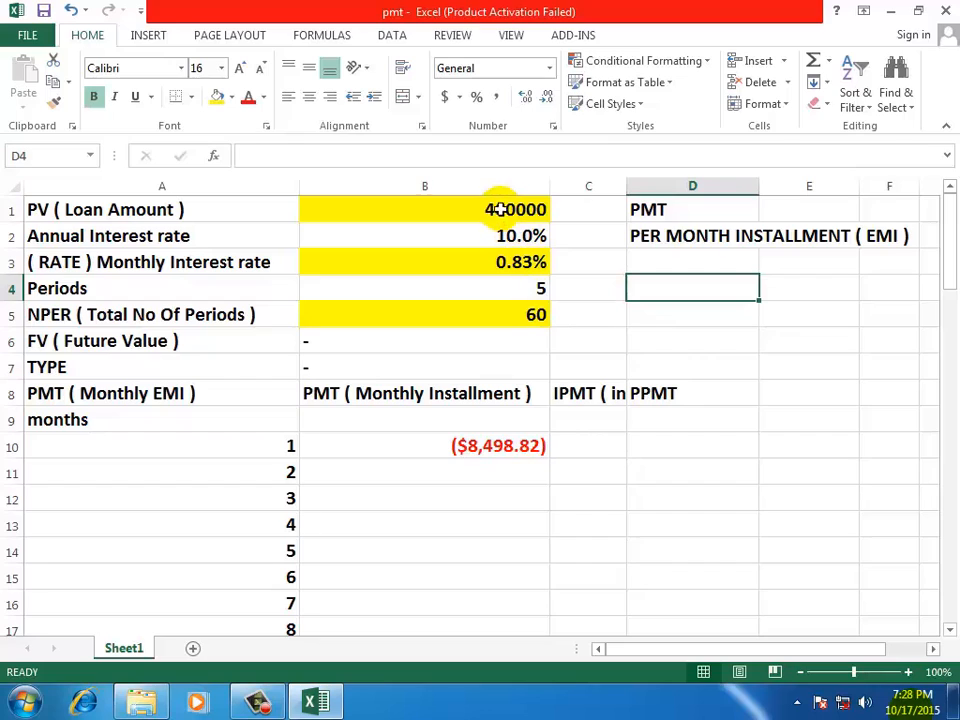
{"action": "left_click", "coordinate": [490, 263]}
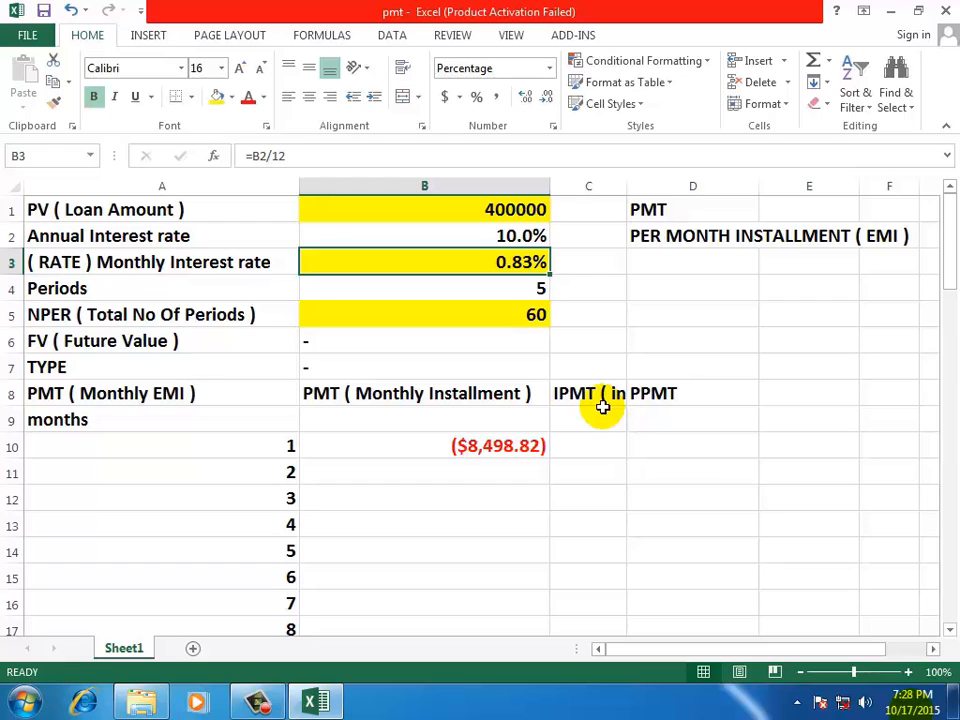
{"action": "left_click", "coordinate": [670, 240]}
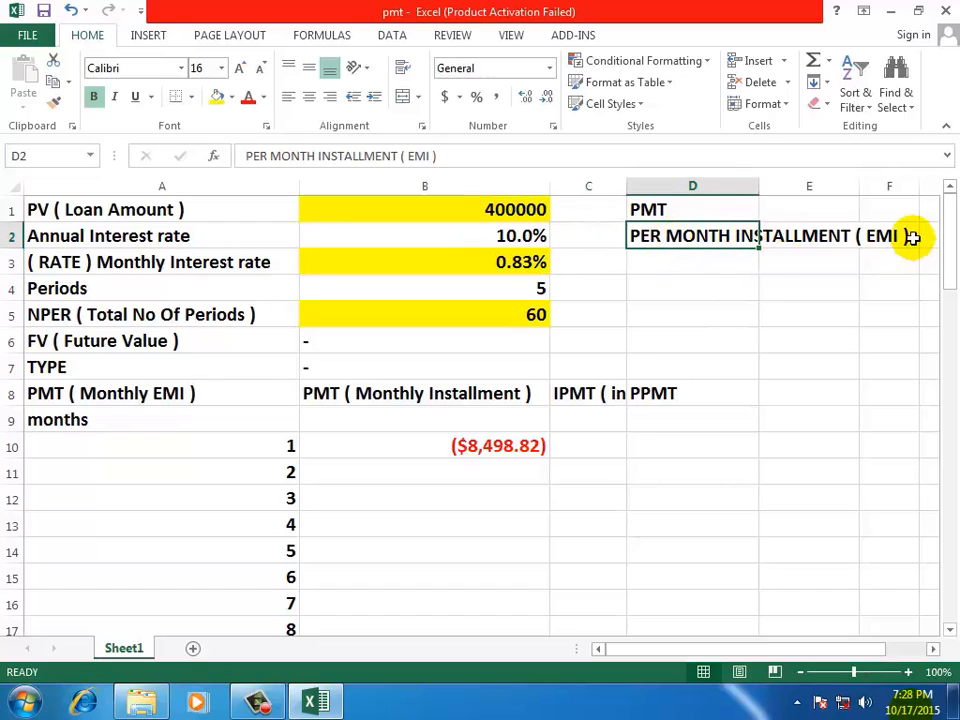
{"action": "left_click", "coordinate": [855, 289]}
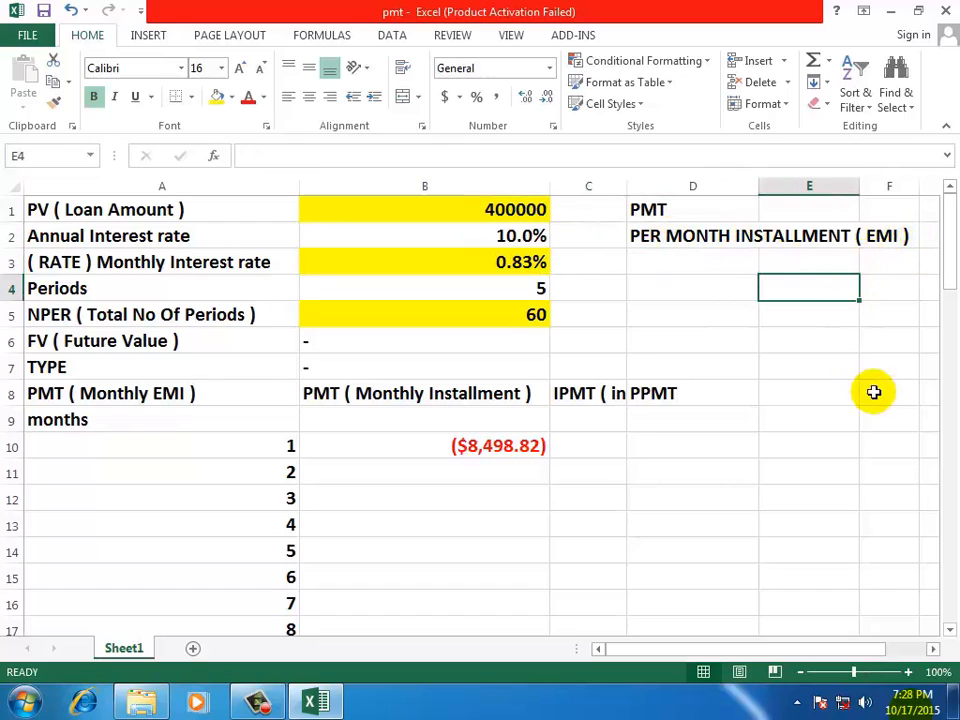
Clear the month 1 installment in B10 and enter the formula =PMT(B3,B5,B1) there
{"action": "left_click", "coordinate": [457, 446]}
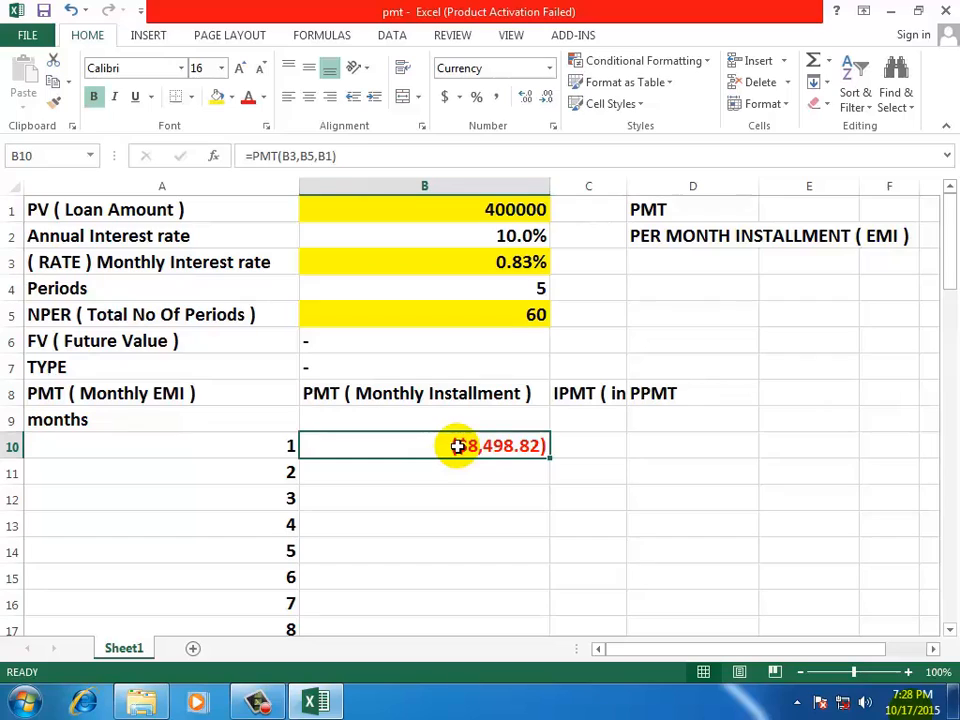
{"action": "key", "text": "Delete"}
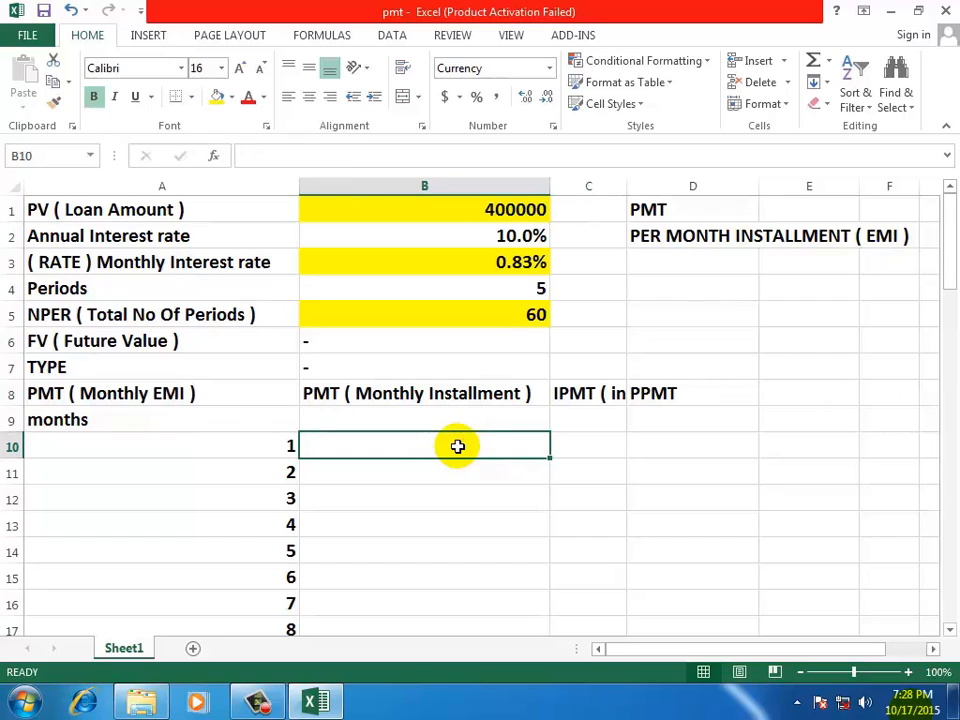
{"action": "type", "text": "=P"}
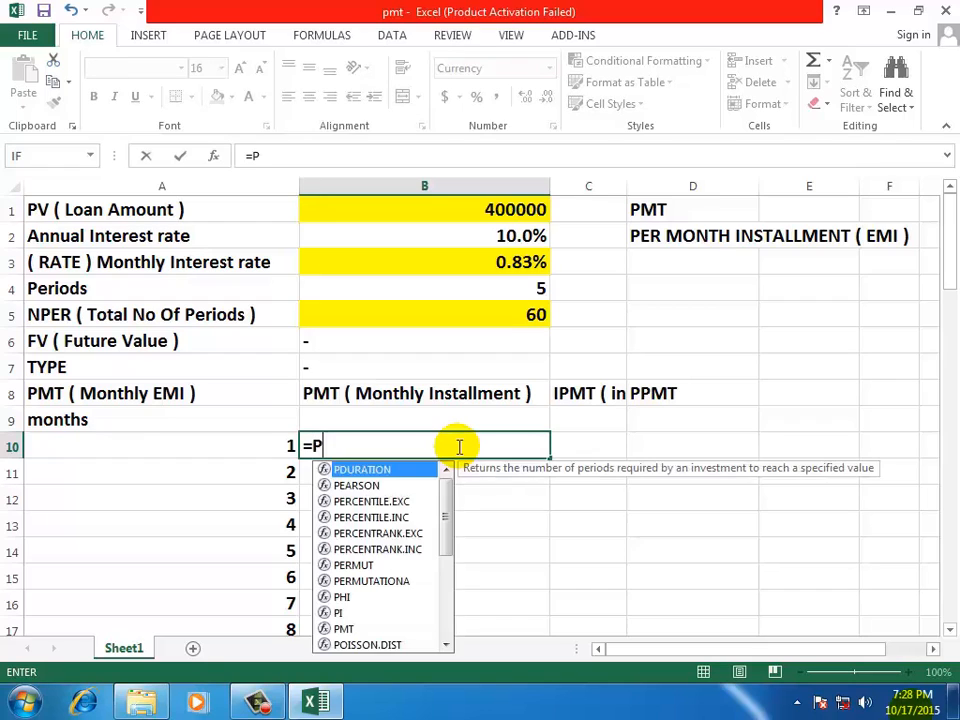
{"action": "type", "text": "MT"}
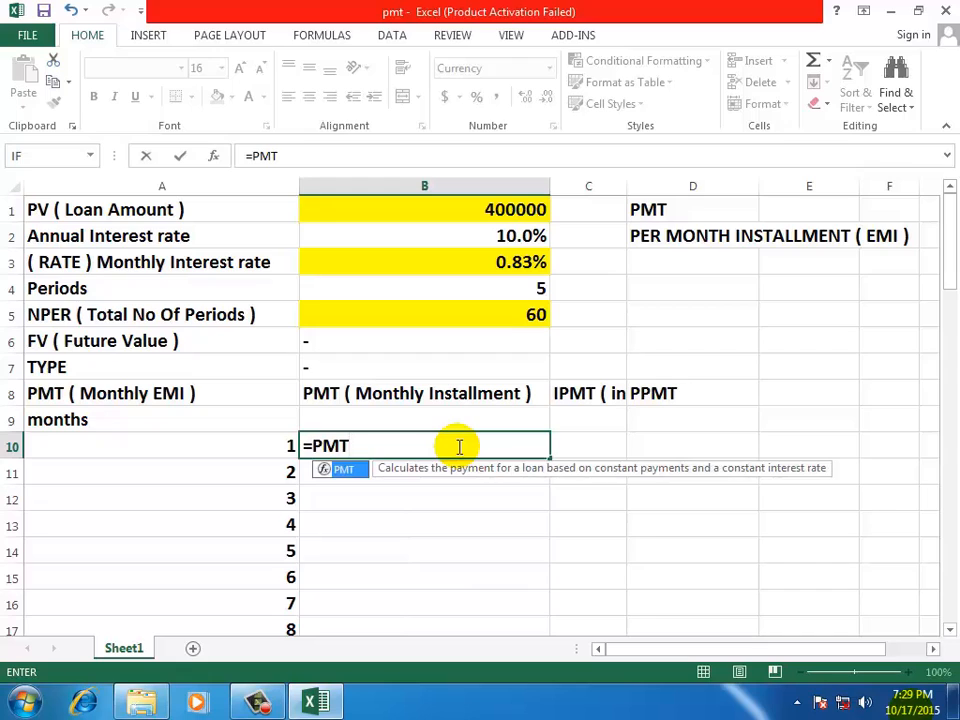
{"action": "type", "text": "("}
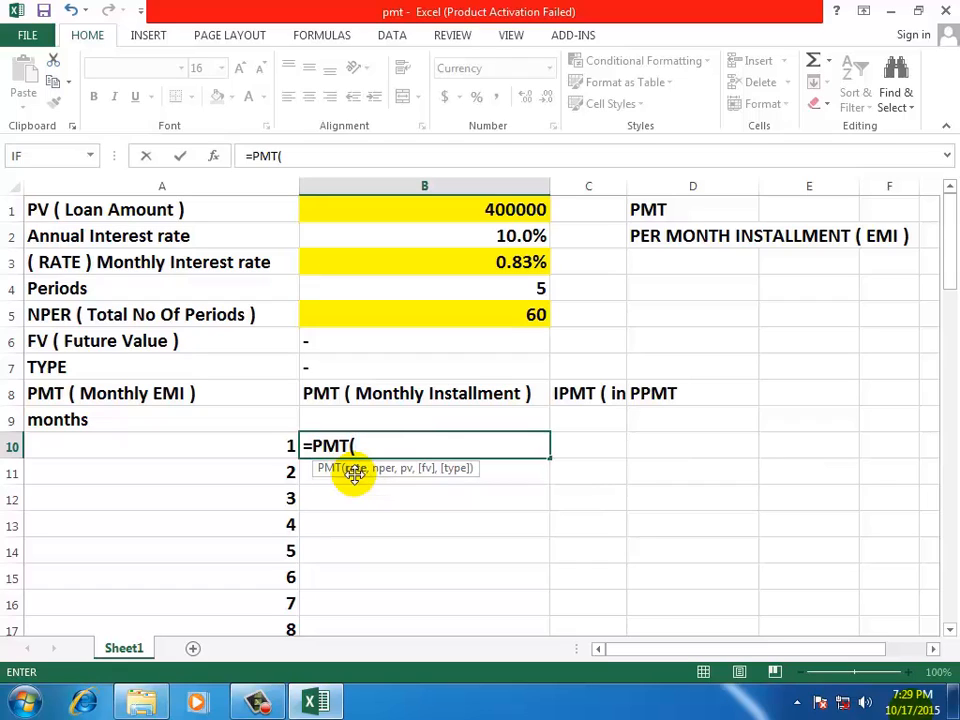
{"action": "left_click", "coordinate": [403, 263]}
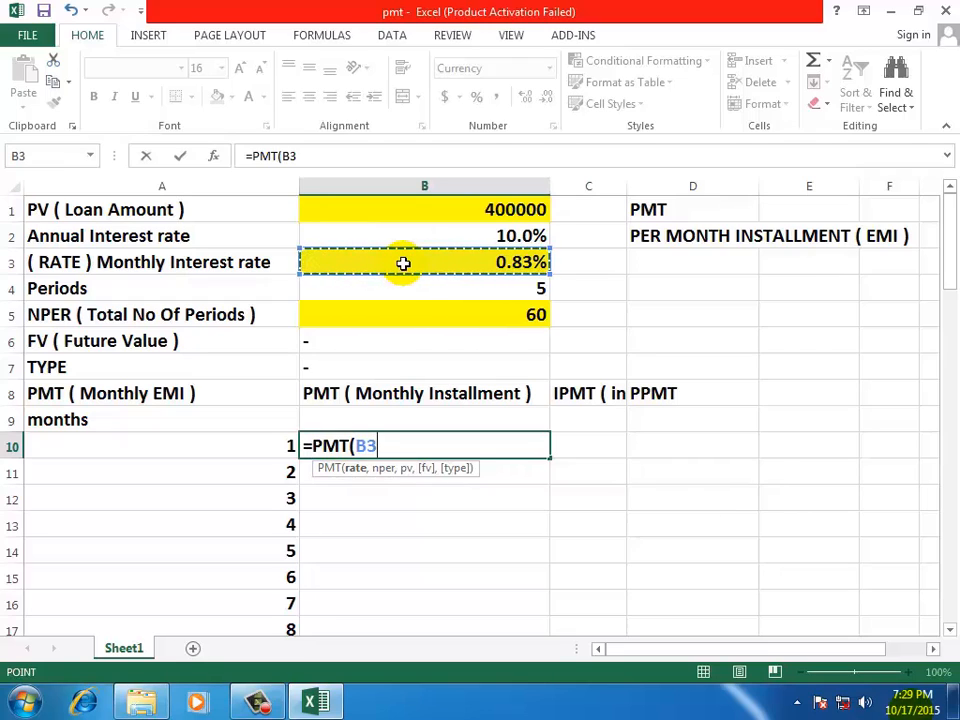
{"action": "type", "text": ","}
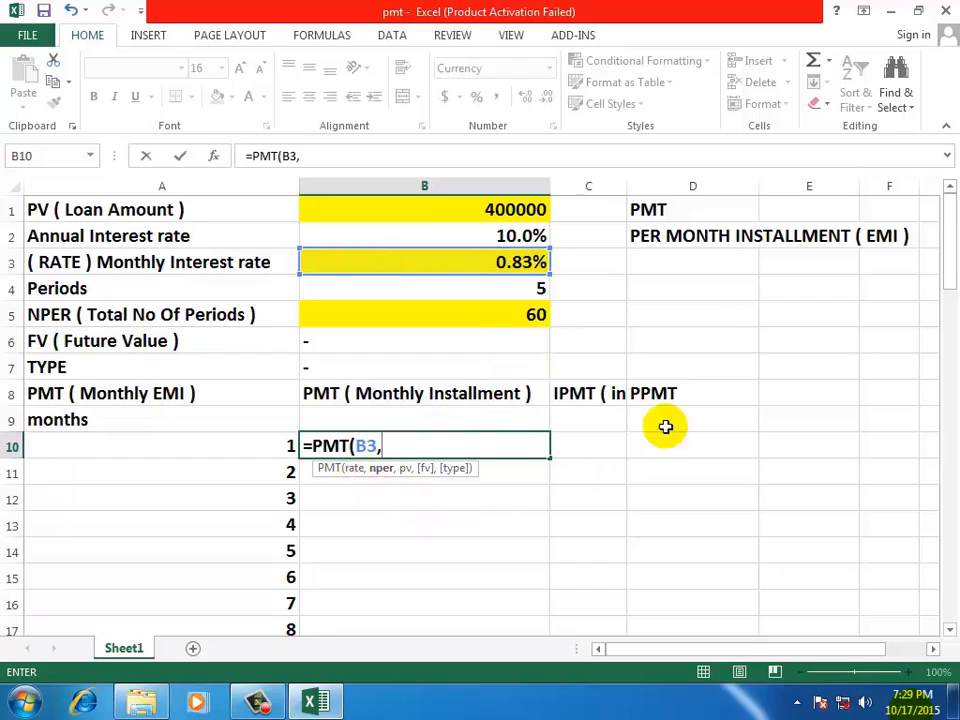
{"action": "left_click", "coordinate": [455, 308]}
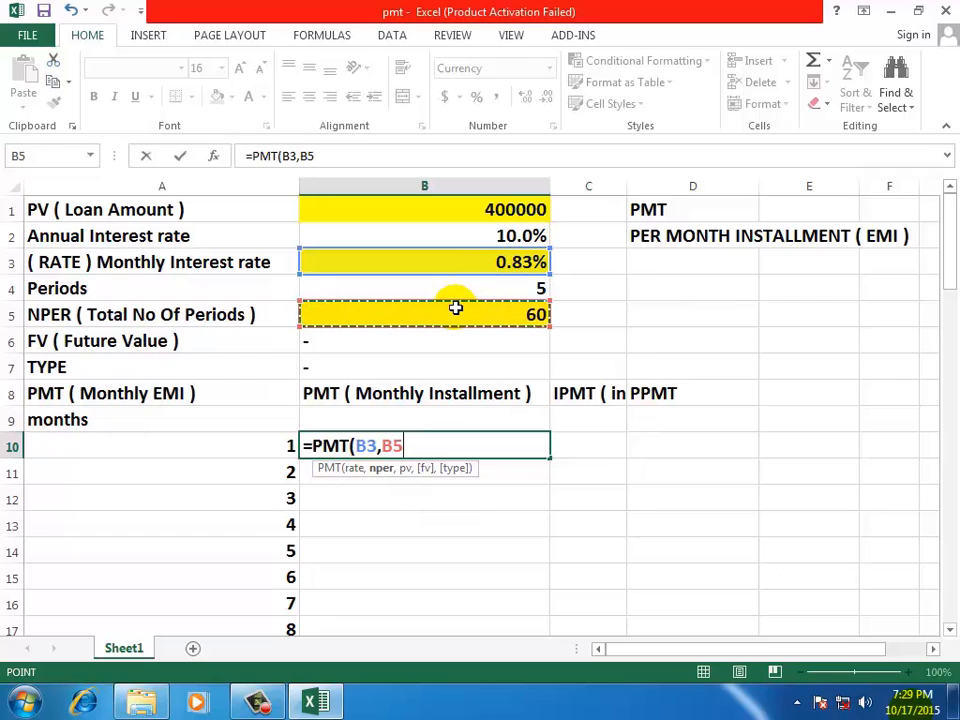
{"action": "type", "text": ","}
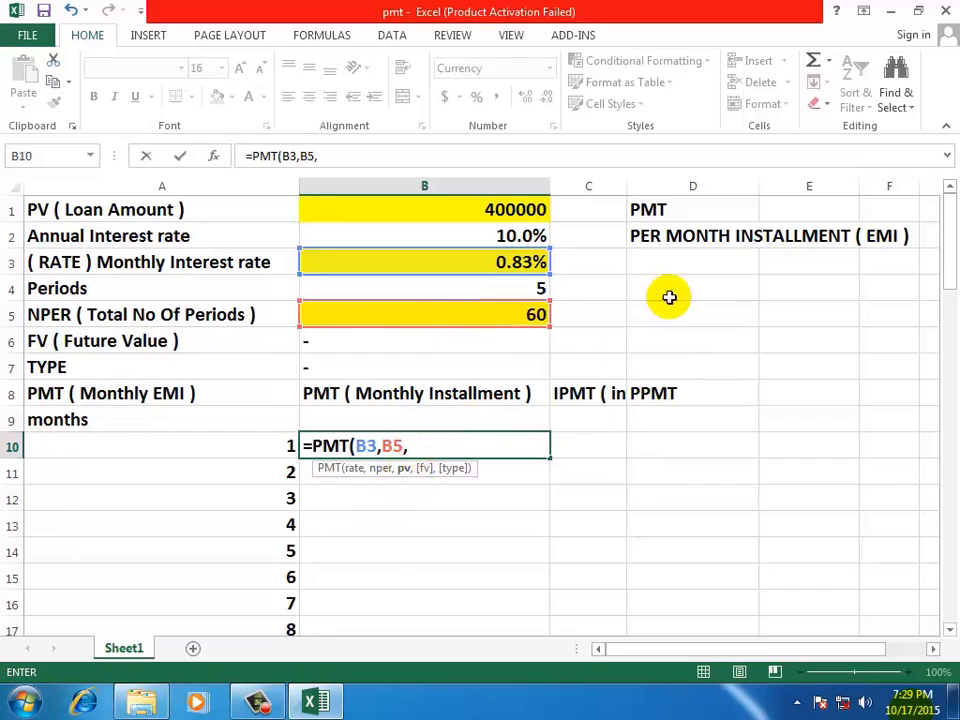
{"action": "left_click", "coordinate": [399, 206]}
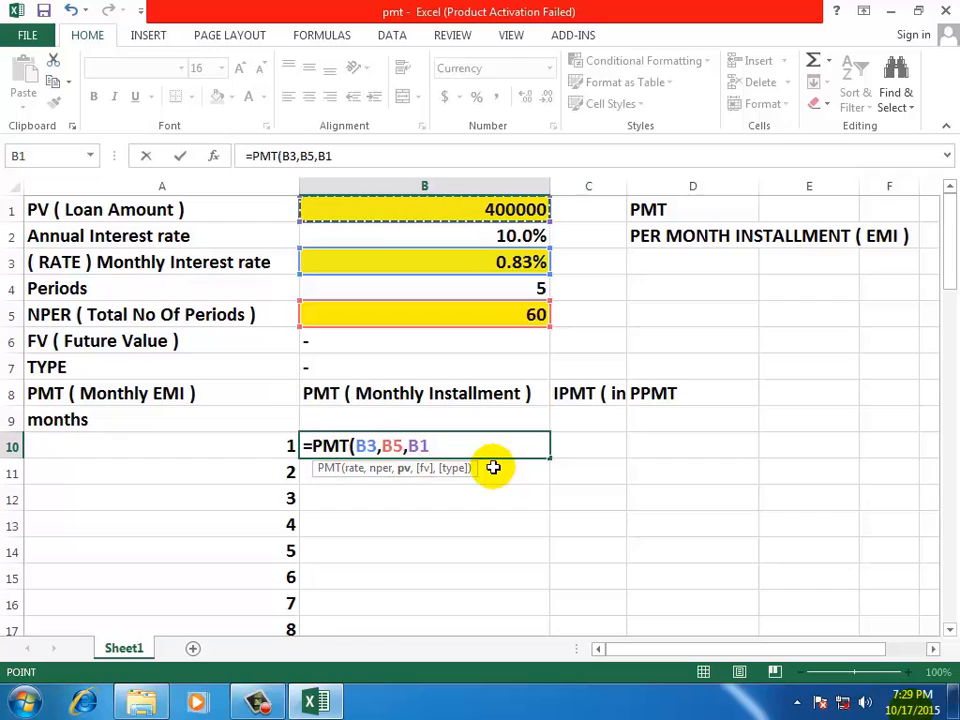
{"action": "type", "text": ")"}
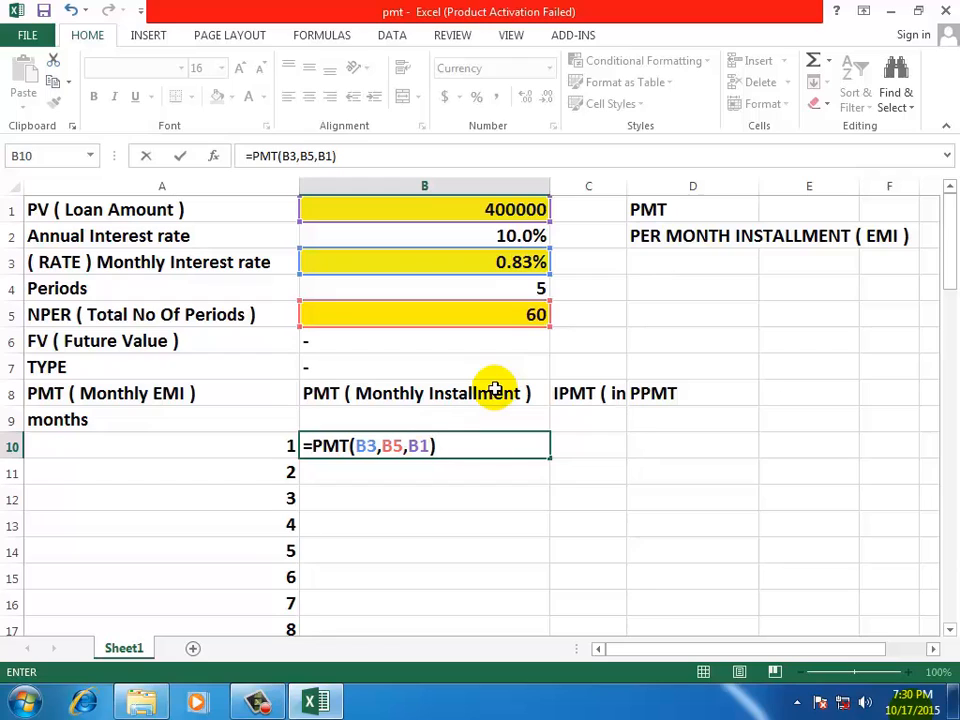
{"action": "key", "text": "Return"}
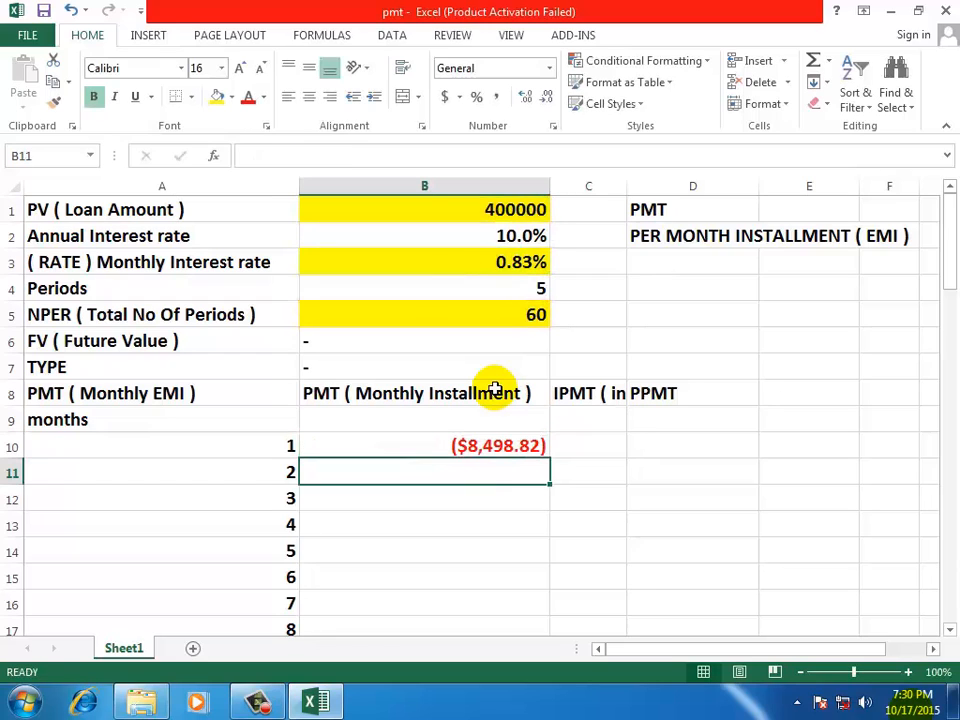
Change the number format of the month 1 installment in B10 to General
{"action": "left_click", "coordinate": [442, 449]}
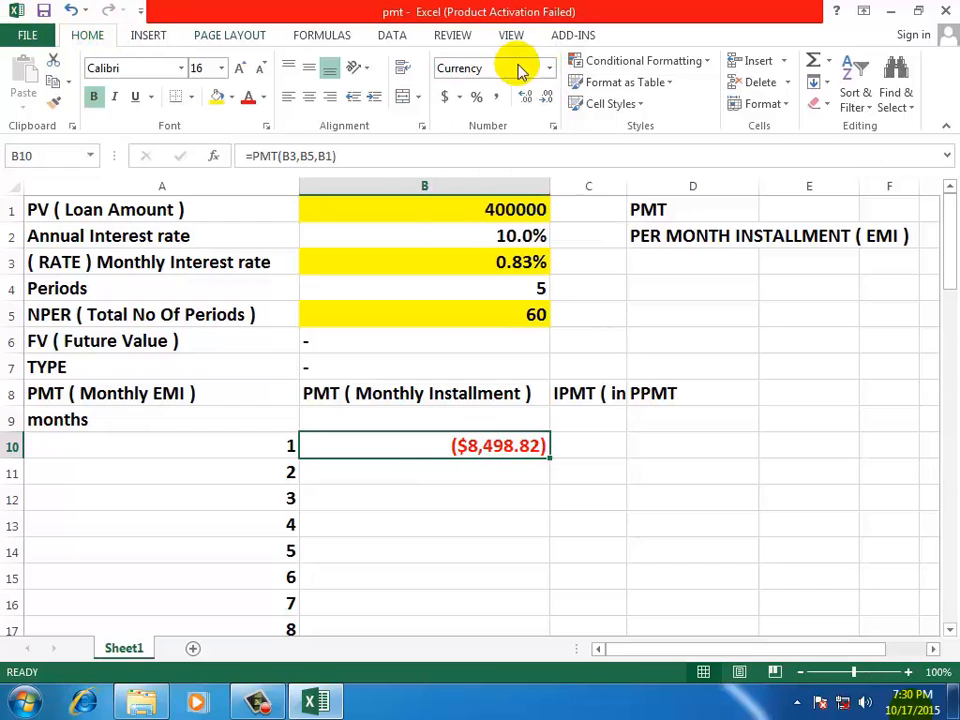
{"action": "left_click", "coordinate": [549, 68]}
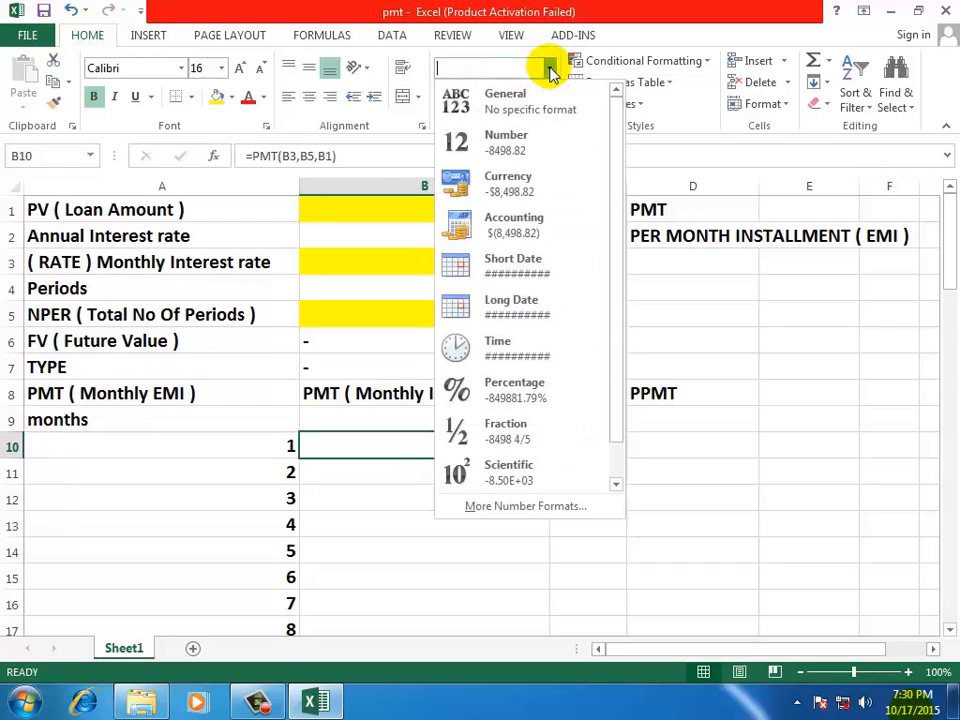
{"action": "left_click", "coordinate": [478, 100]}
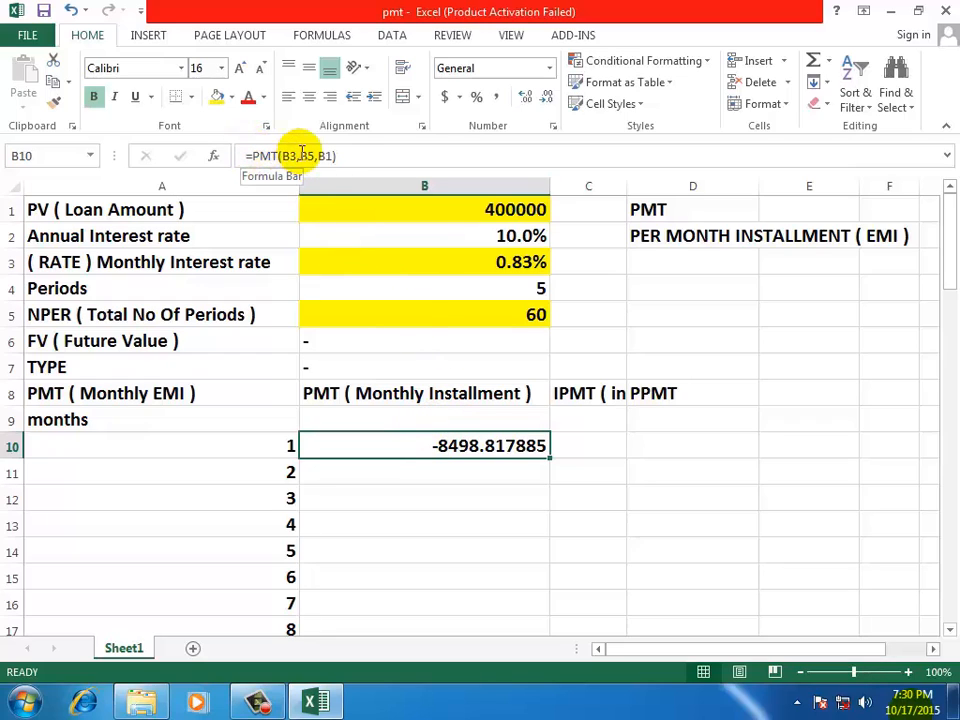
Negate the installment formula in B10 so it reads =-PMT(B3,B5,B1)
{"action": "left_click", "coordinate": [251, 155]}
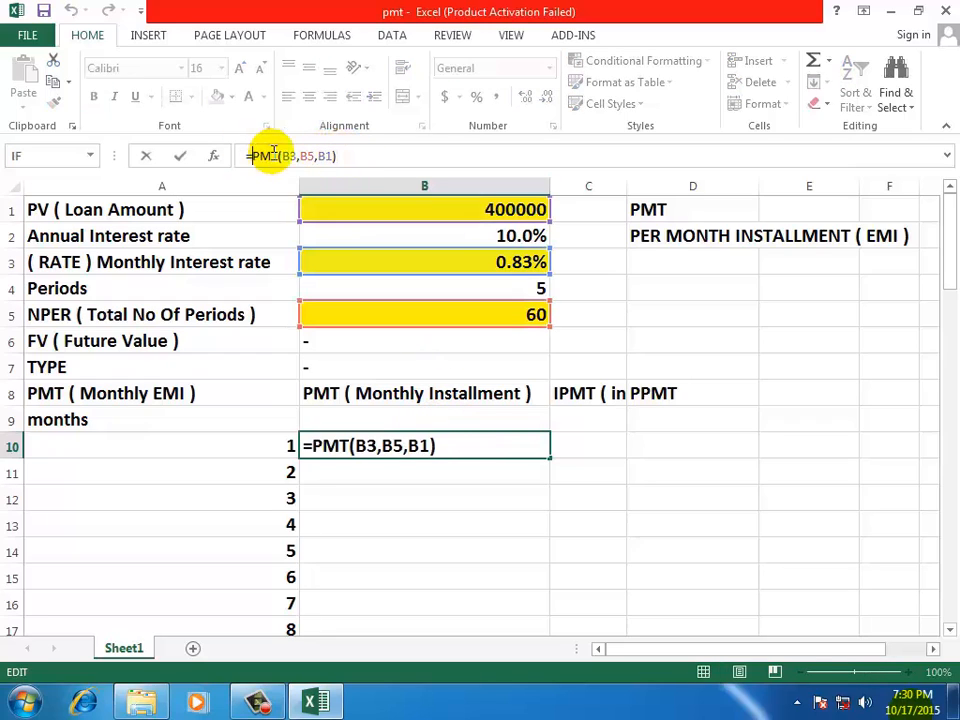
{"action": "left_click", "coordinate": [313, 444]}
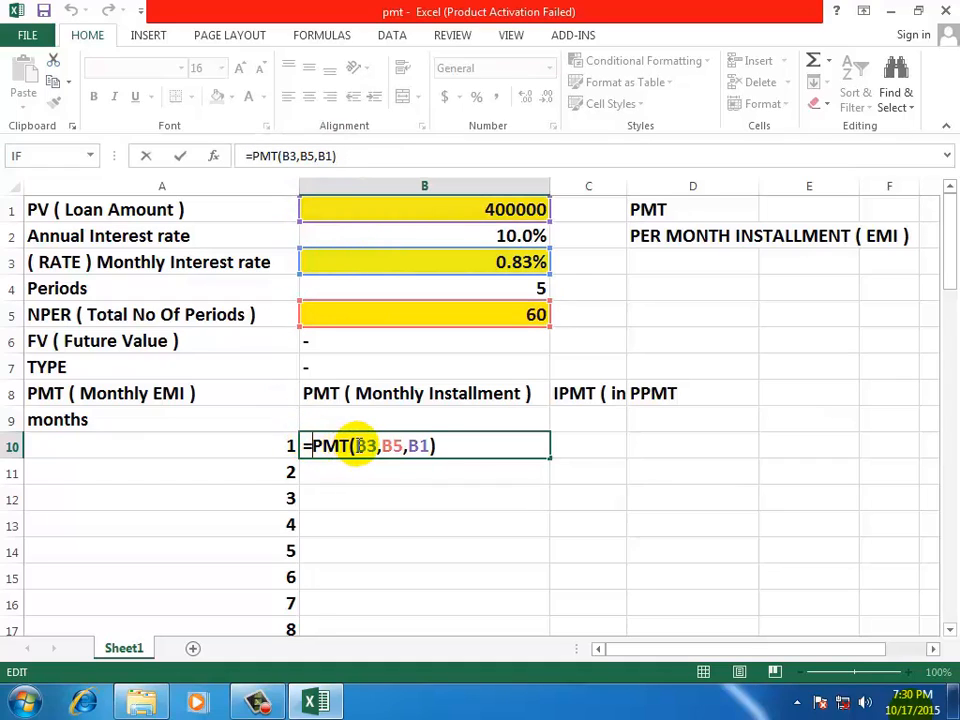
{"action": "type", "text": "-"}
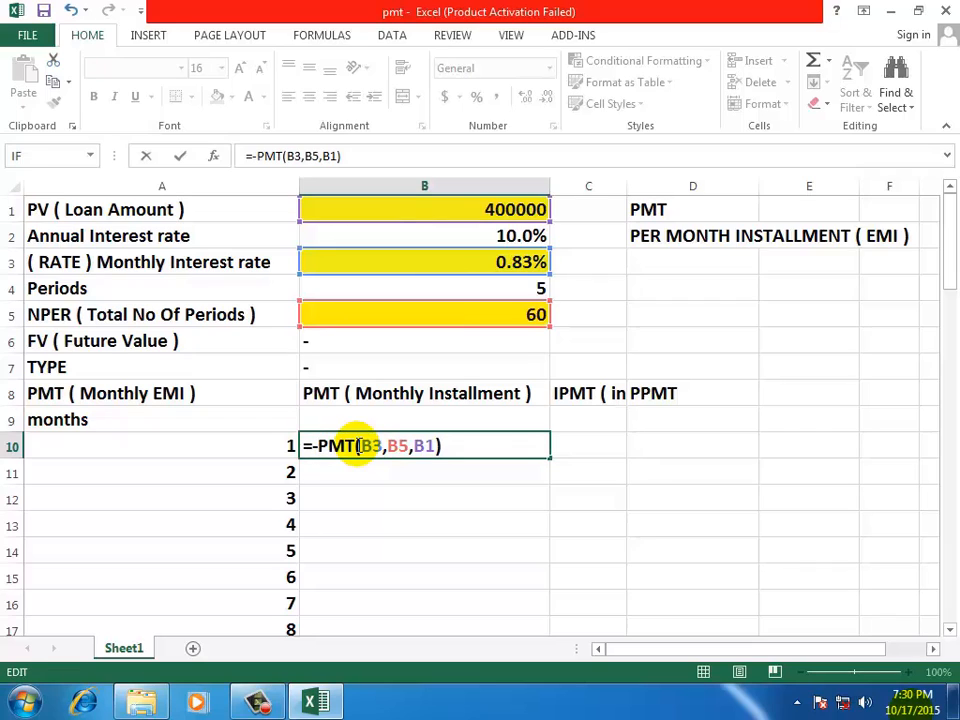
{"action": "key", "text": "Return"}
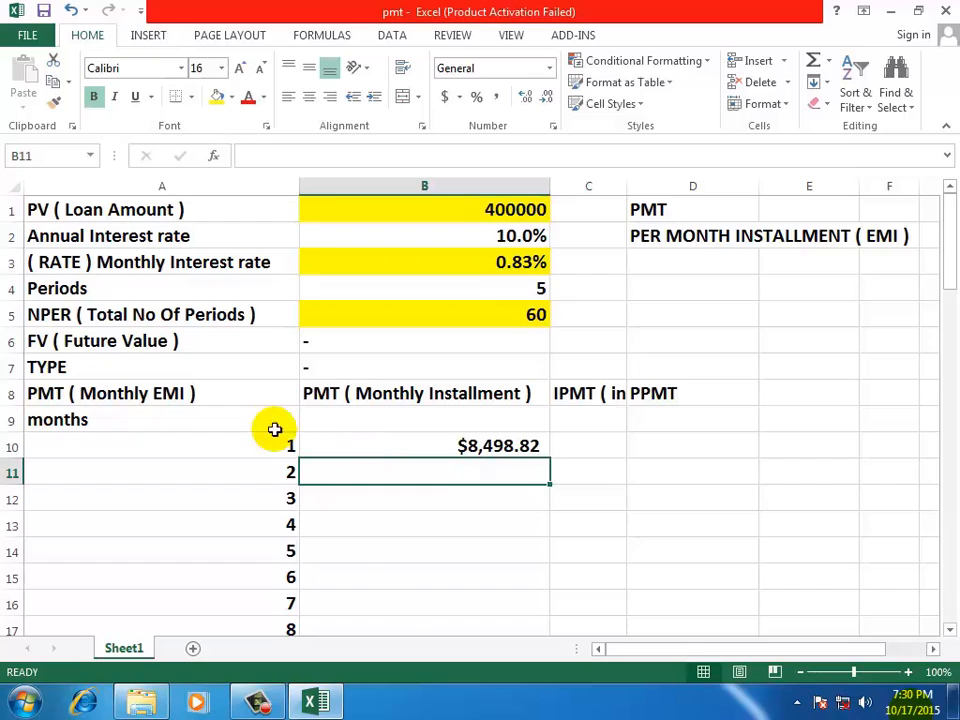
Apply the General number format to the negated PMT result in B10
{"action": "left_click", "coordinate": [388, 450]}
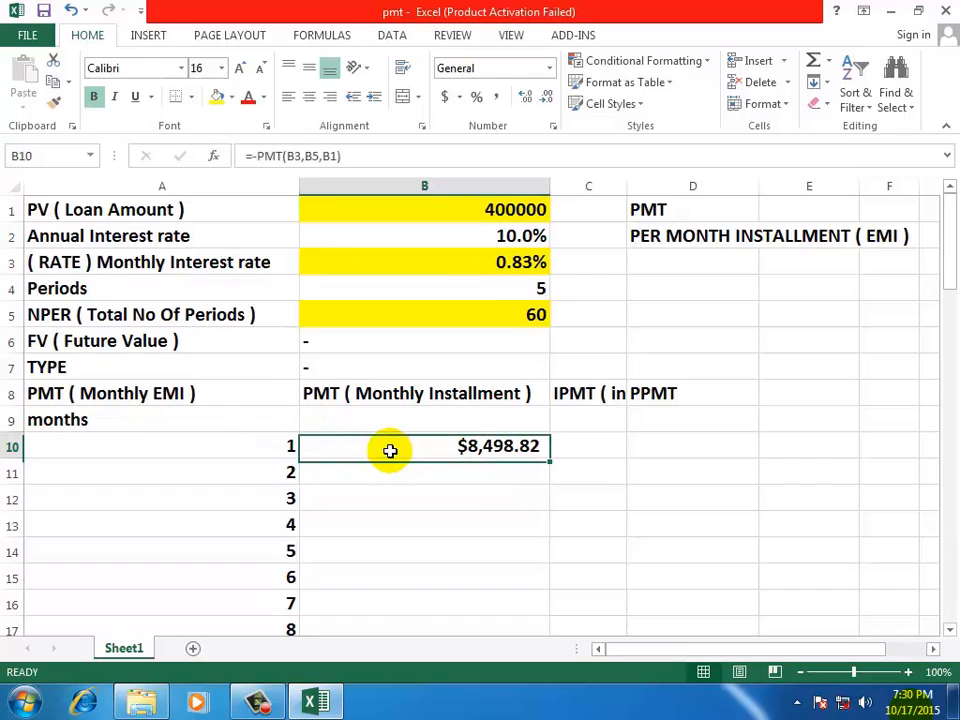
{"action": "left_click", "coordinate": [548, 68]}
{"action": "left_click", "coordinate": [518, 96]}
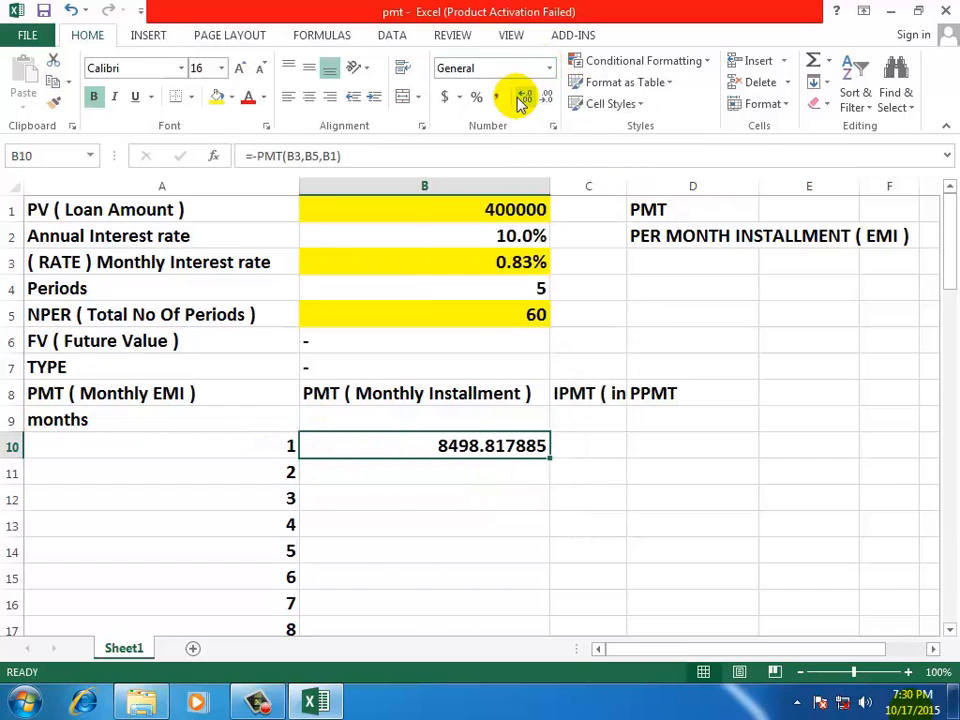
{"action": "left_click", "coordinate": [407, 492]}
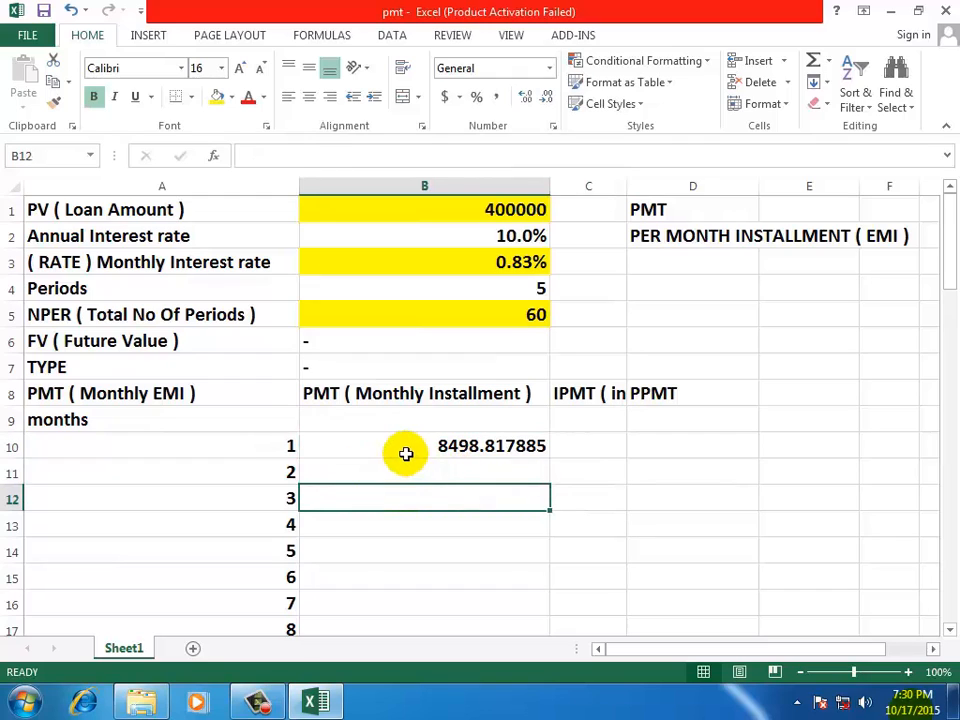
Clear the month numbers 1 to 7 from A10:A16 in the months column
{"action": "left_click", "coordinate": [406, 450]}
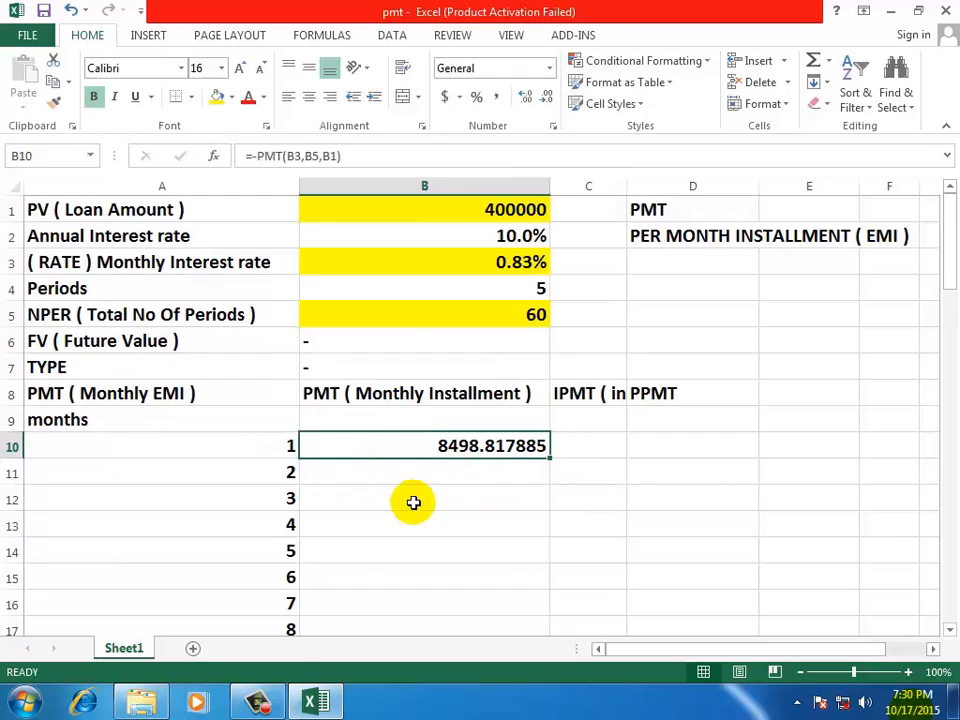
{"action": "left_click", "coordinate": [236, 490]}
{"action": "mouse_move", "coordinate": [949, 218]}
{"action": "left_mouse_down"}
{"action": "mouse_move", "coordinate": [921, 548]}
{"action": "mouse_move", "coordinate": [945, 240]}
{"action": "left_mouse_up"}
{"action": "left_click", "coordinate": [465, 467]}
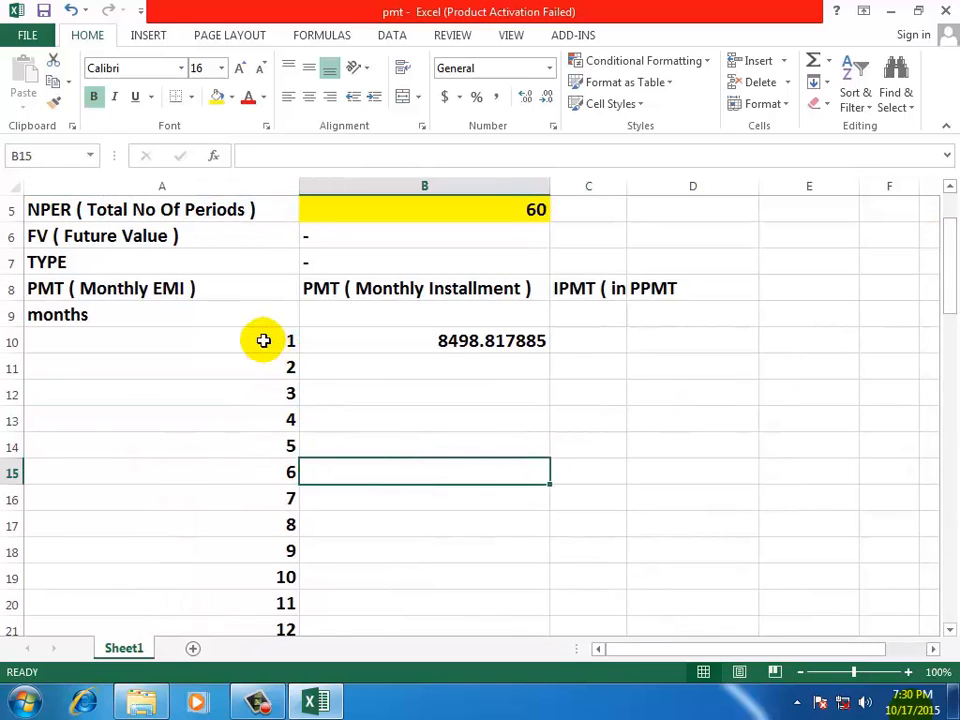
{"action": "left_click_drag", "start_coordinate": [261, 339], "coordinate": [236, 510]}
{"action": "key", "text": "Delete"}
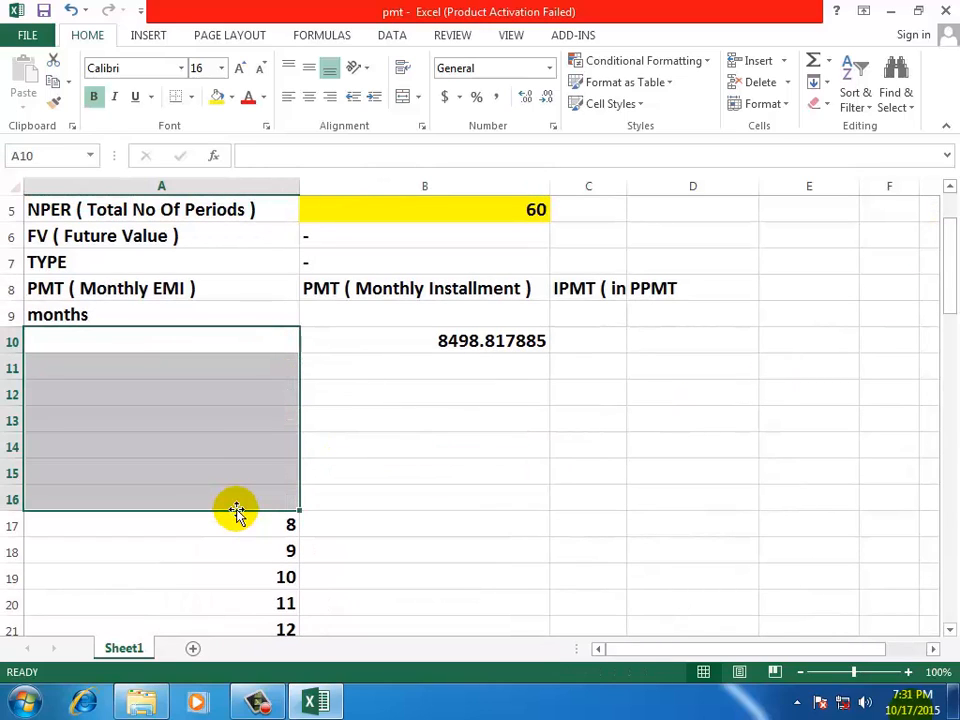
Enter the starting month numbers 1 in A10 and 2 in A11
{"action": "left_click", "coordinate": [169, 343]}
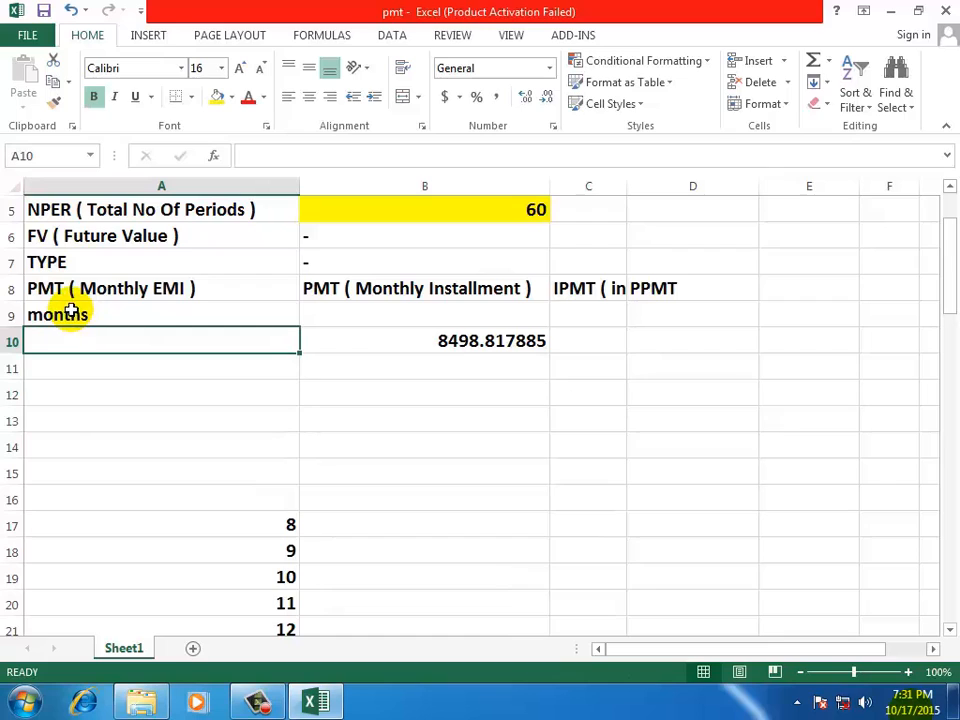
{"action": "type", "text": "1"}
{"action": "key", "text": "Return"}
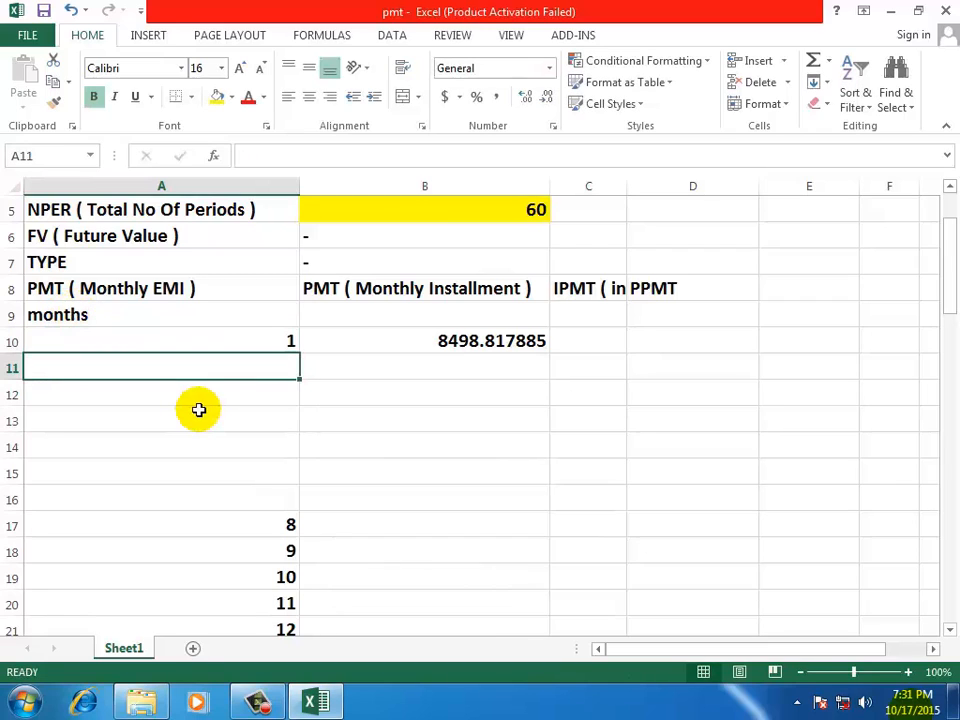
{"action": "key", "text": "Return"}
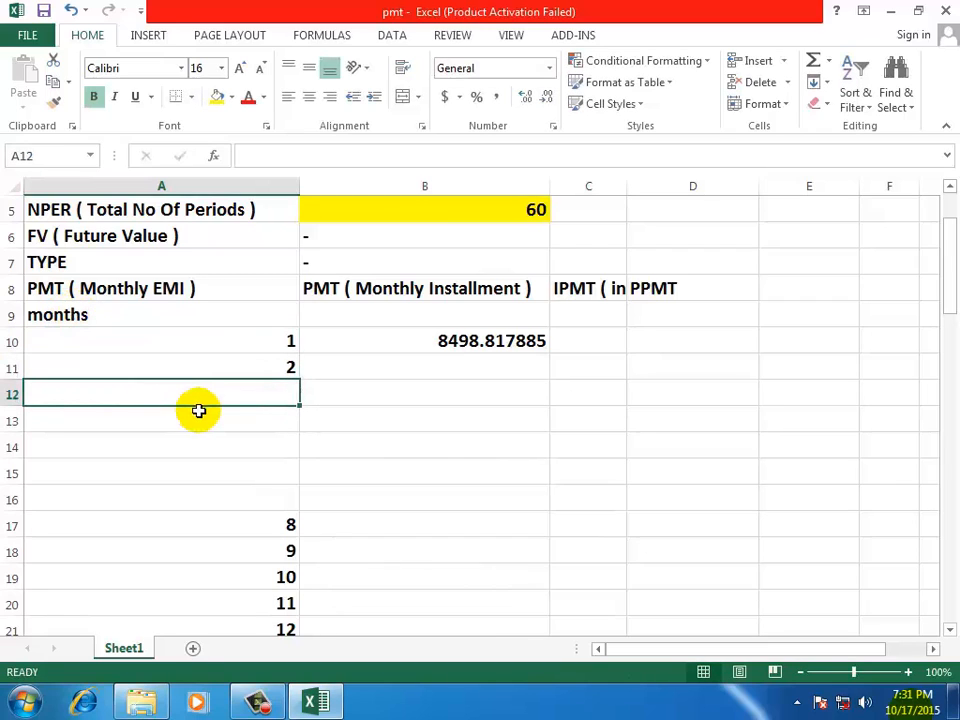
Extend the month series from A10:A11 down the column to 60 in A69
{"action": "left_click_drag", "start_coordinate": [218, 335], "coordinate": [218, 357]}
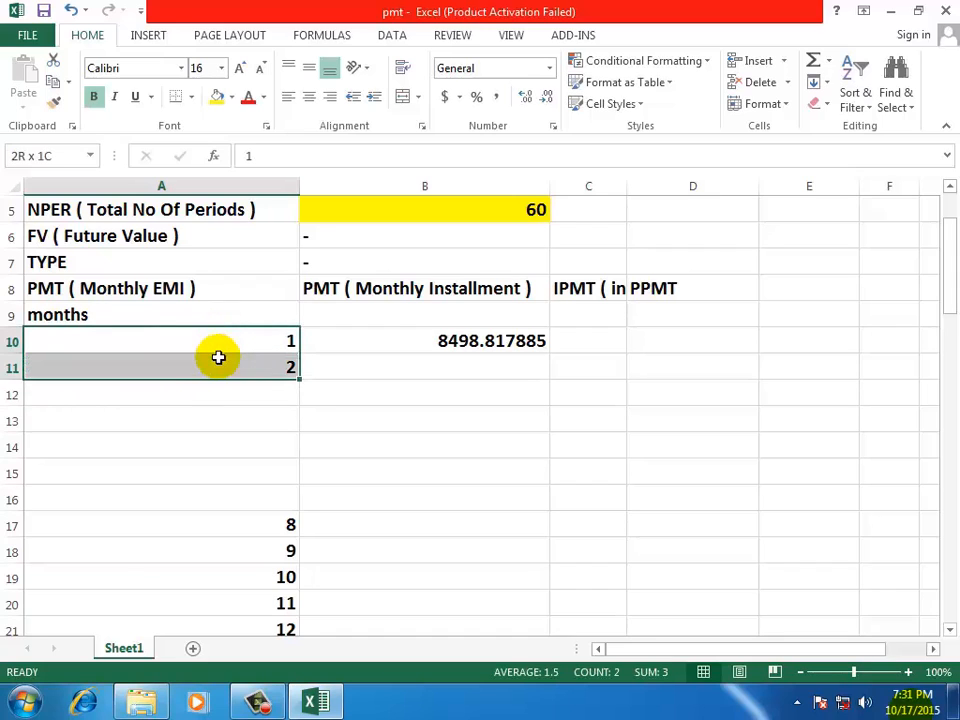
{"action": "left_click", "coordinate": [214, 342]}
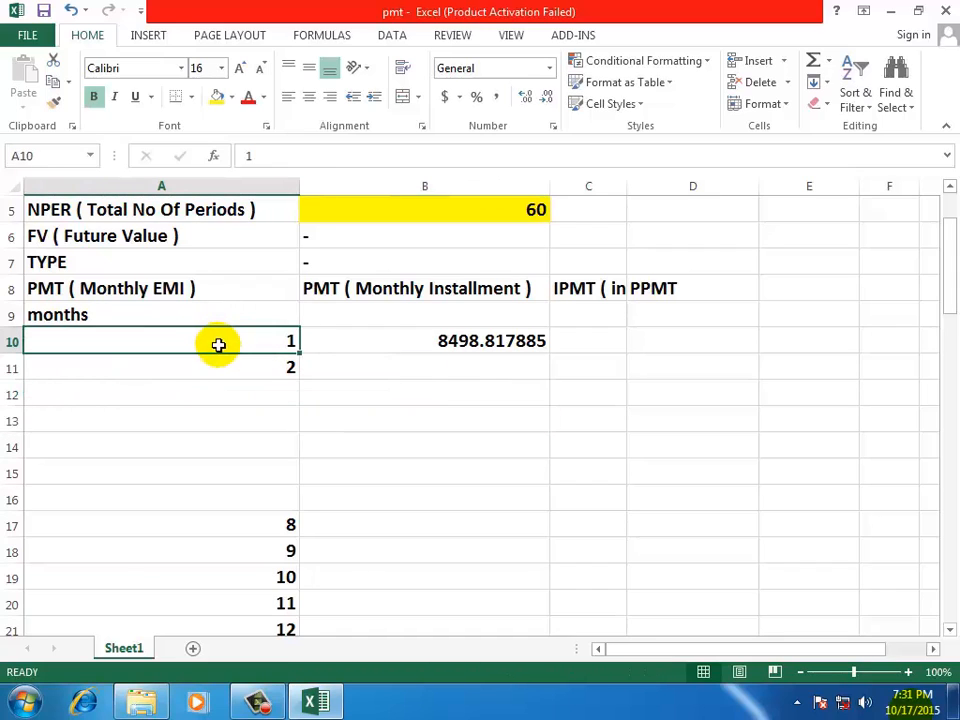
{"action": "left_click", "coordinate": [373, 400]}
{"action": "left_click_drag", "start_coordinate": [176, 338], "coordinate": [176, 362]}
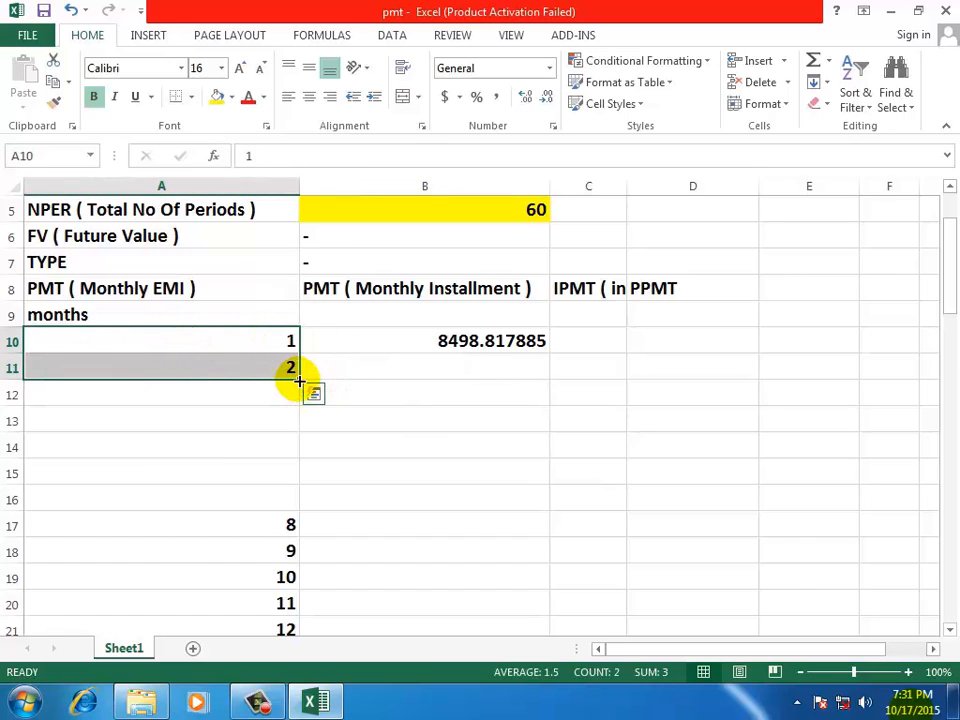
{"action": "left_click_drag", "start_coordinate": [299, 381], "coordinate": [332, 529]}
{"action": "left_click", "coordinate": [440, 465]}
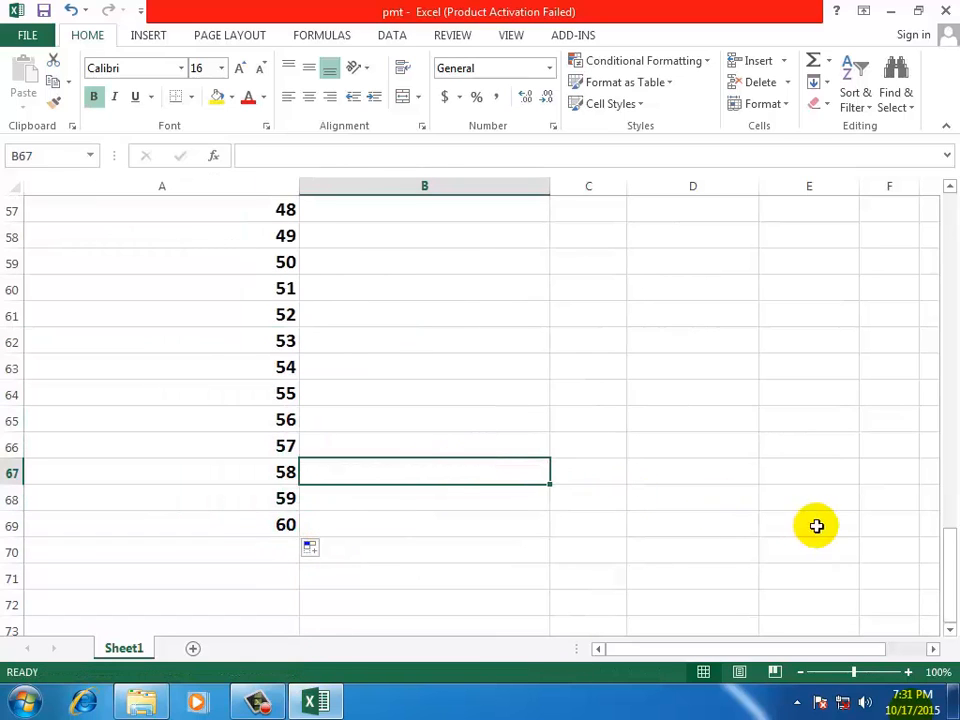
Copy the month 1 installment formula =-PMT(B3,B5,B1) from B10 down to month 60 in B69
{"action": "left_click_drag", "start_coordinate": [948, 557], "coordinate": [946, 195]}
{"action": "left_click", "coordinate": [433, 447]}
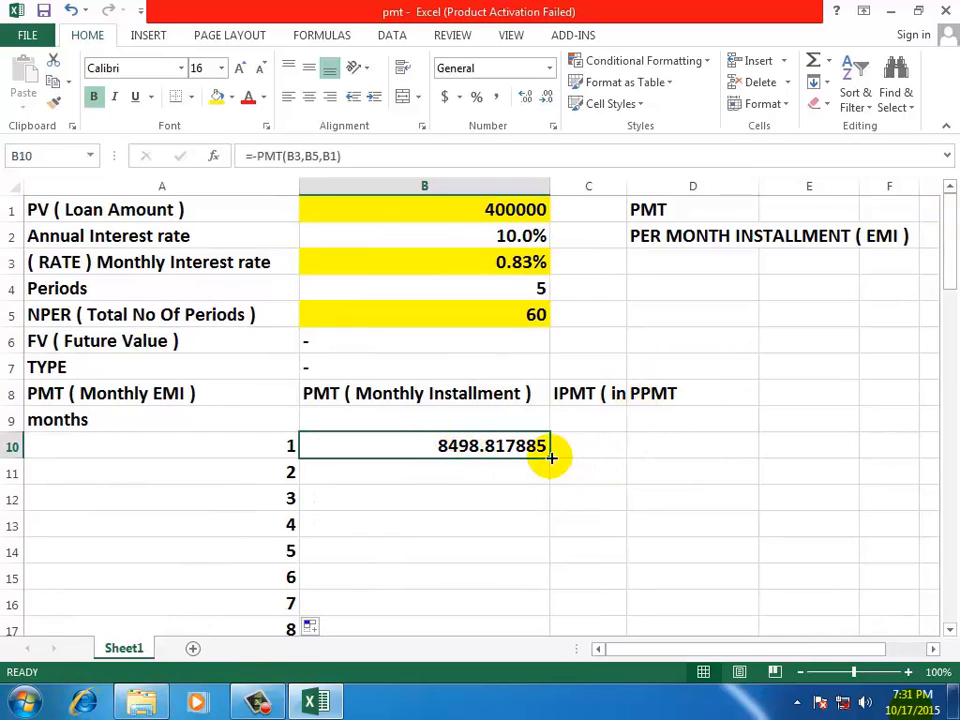
{"action": "left_click_drag", "start_coordinate": [551, 457], "coordinate": [553, 578]}
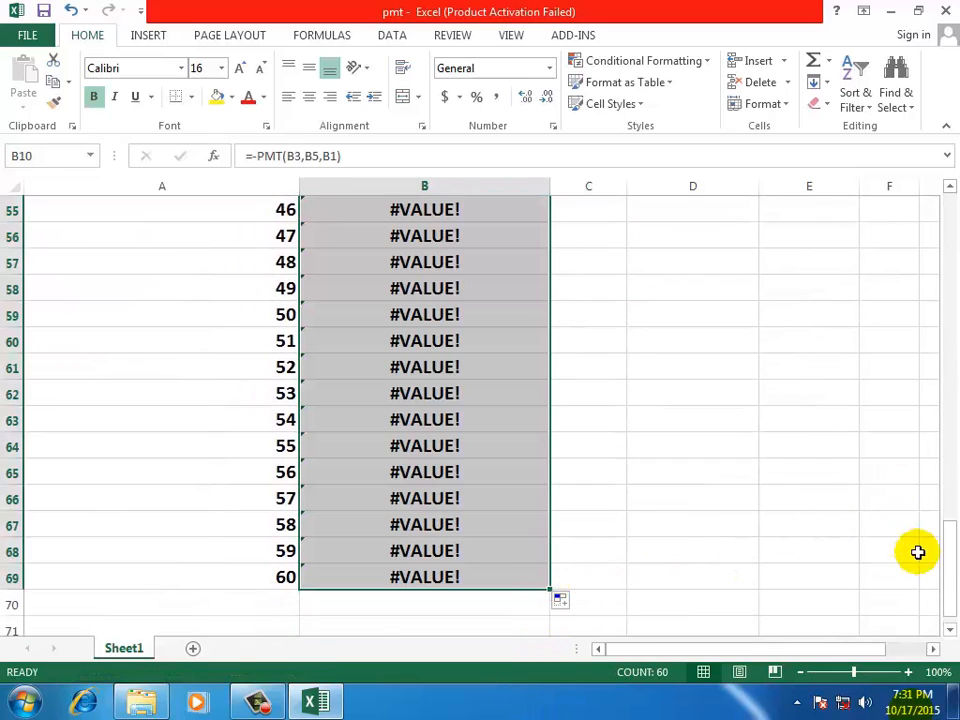
{"action": "left_click_drag", "start_coordinate": [947, 561], "coordinate": [917, 223]}
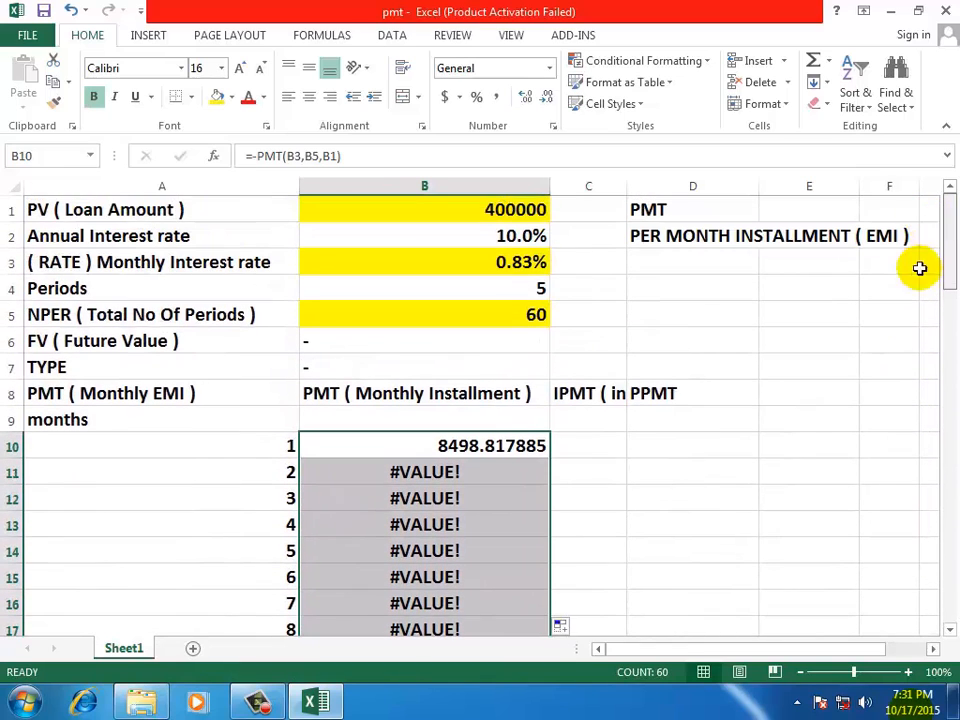
{"action": "left_click", "coordinate": [665, 500]}
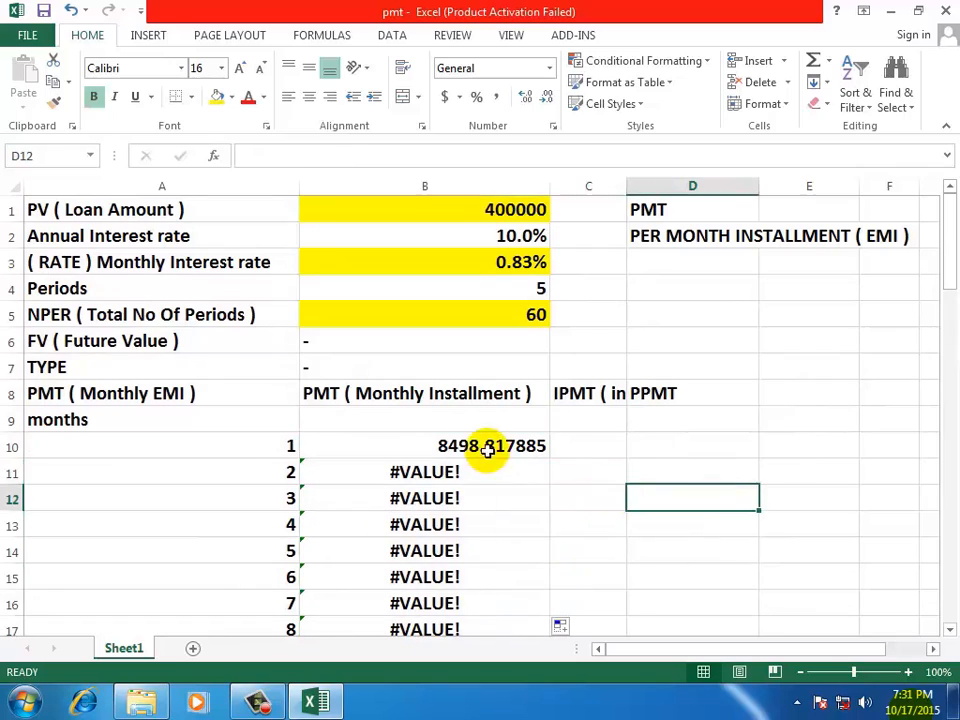
Compare the cell references of the month 1 installment formula with those of the copied formula for month 6 in B15
{"action": "left_click", "coordinate": [478, 444]}
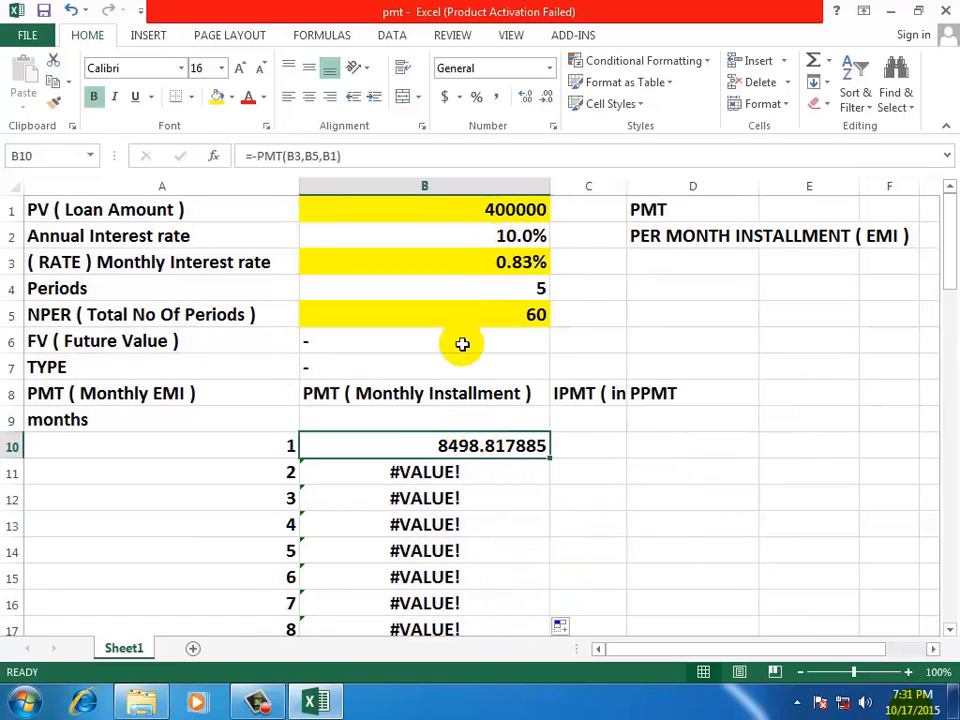
{"action": "double_click", "coordinate": [418, 577]}
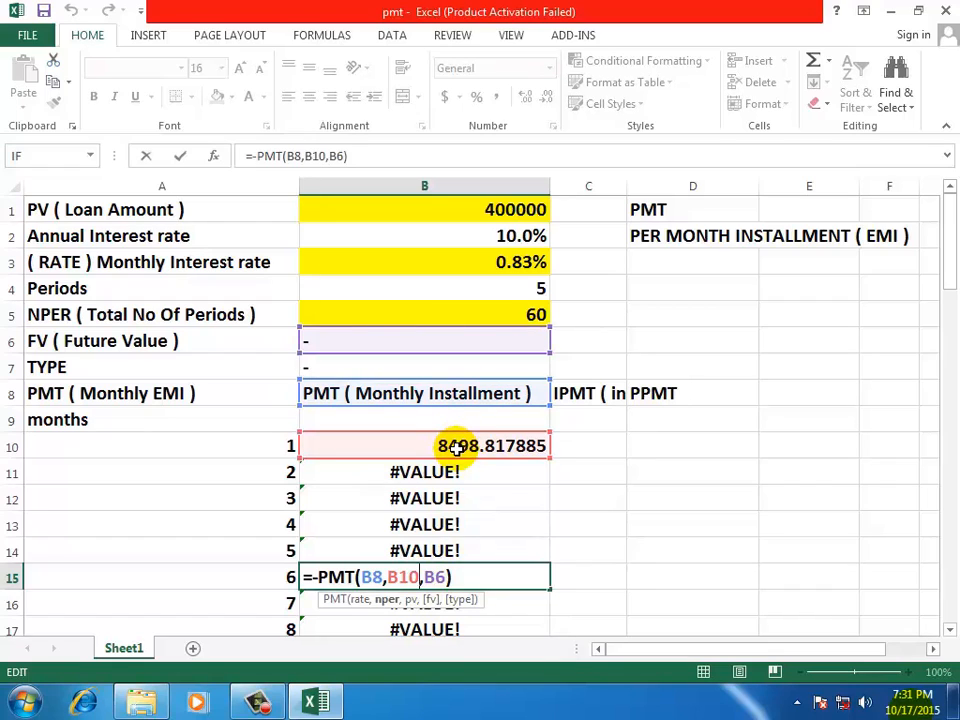
{"action": "key", "text": "Escape"}
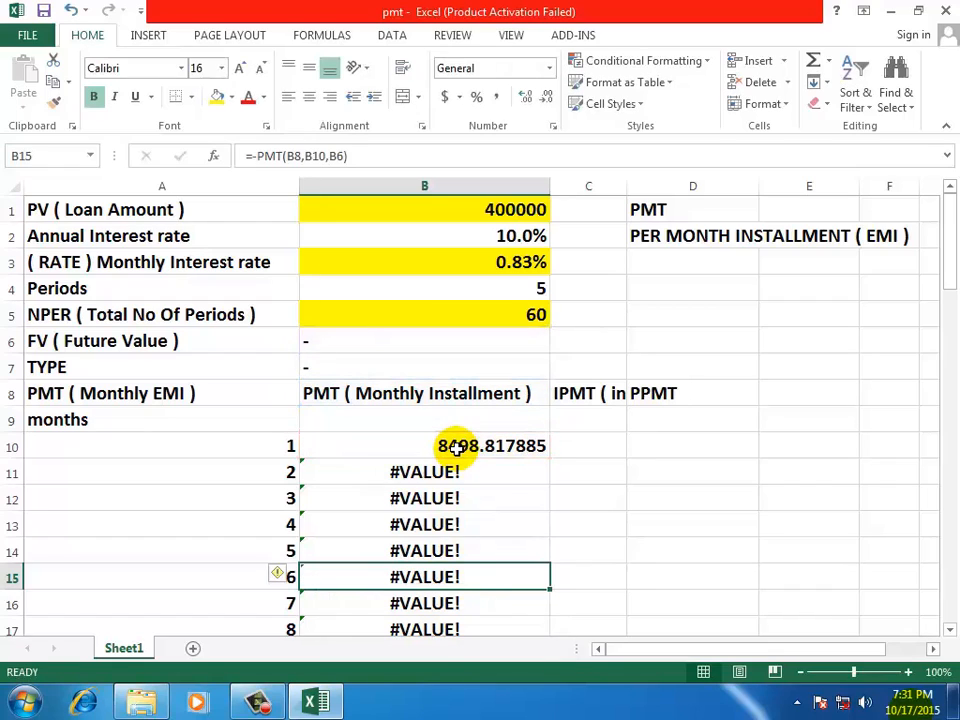
Replace the month 1 installment in B10 with the absolute-reference formula =PMT($B$3,$B$5,$B$1)
{"action": "left_click", "coordinate": [456, 449]}
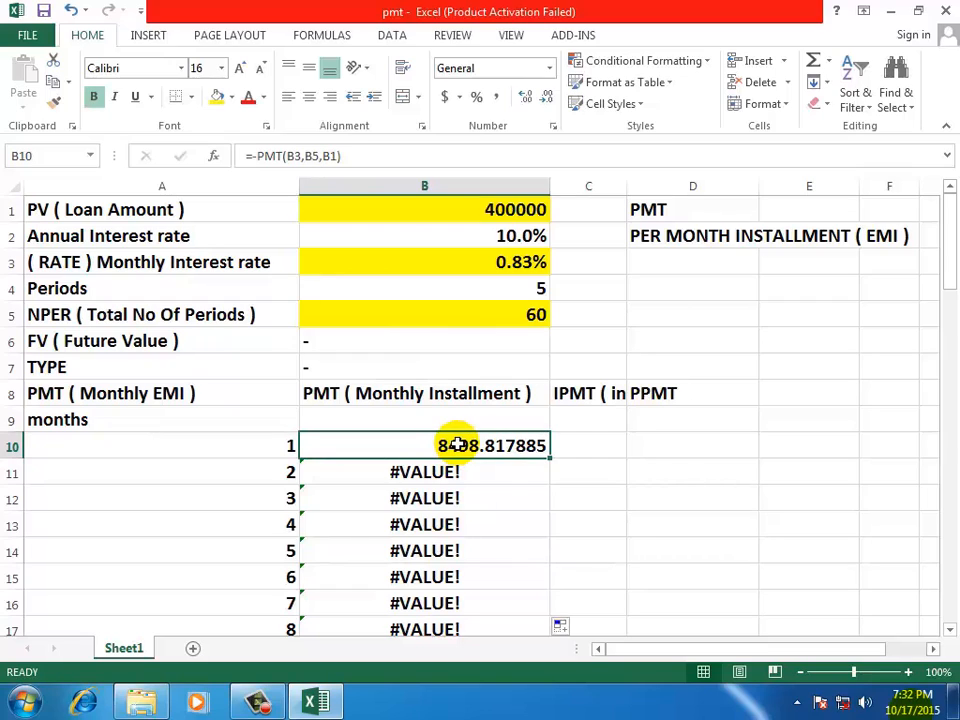
{"action": "type", "text": "="}
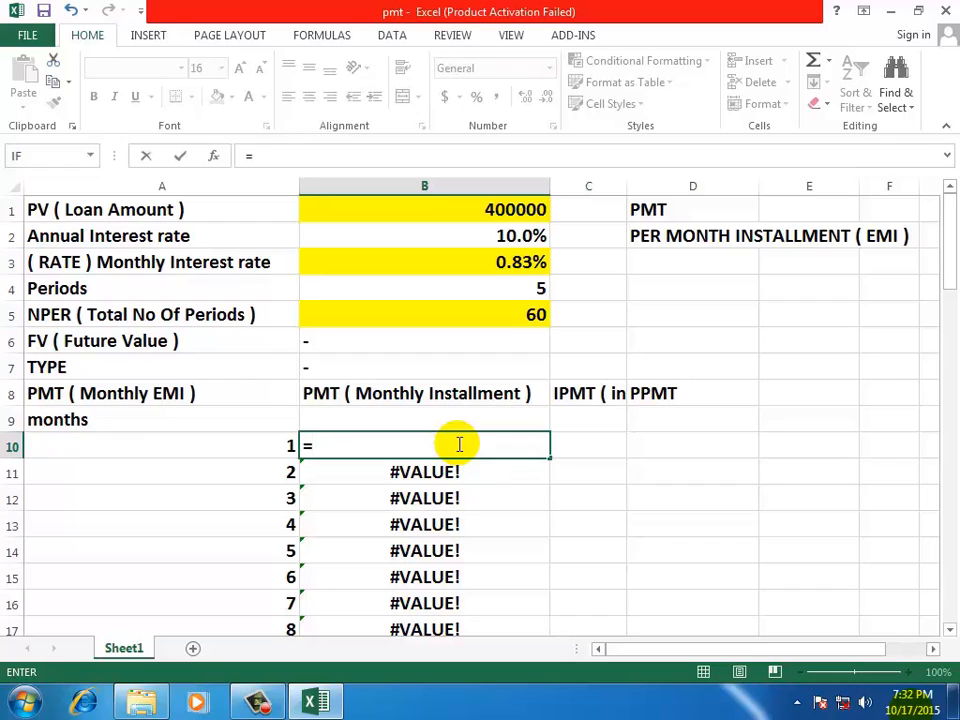
{"action": "type", "text": "PMT"}
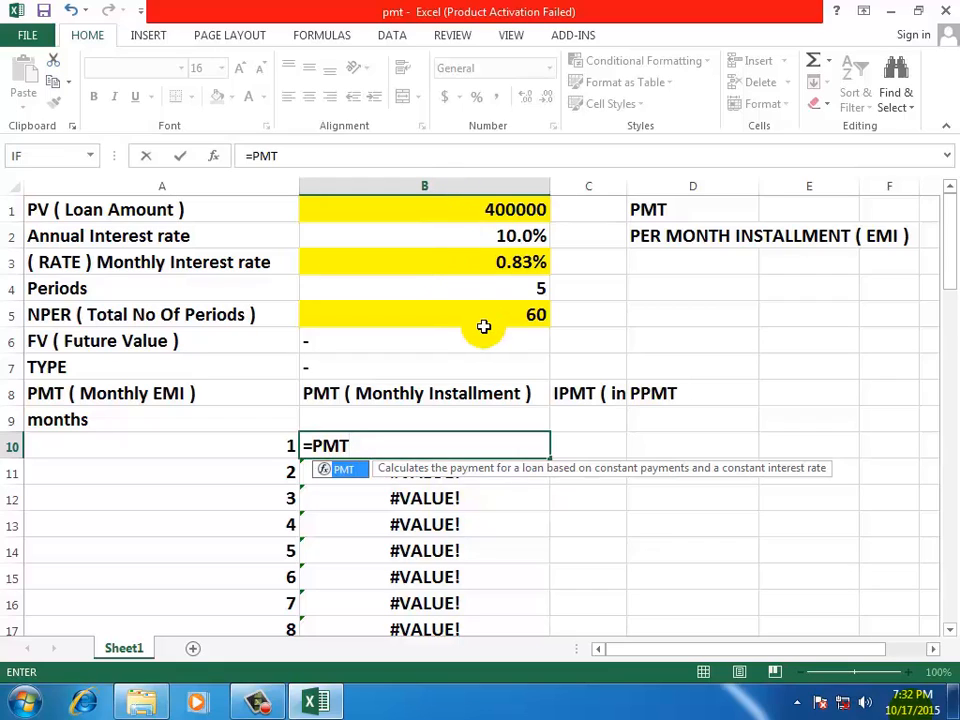
{"action": "type", "text": "("}
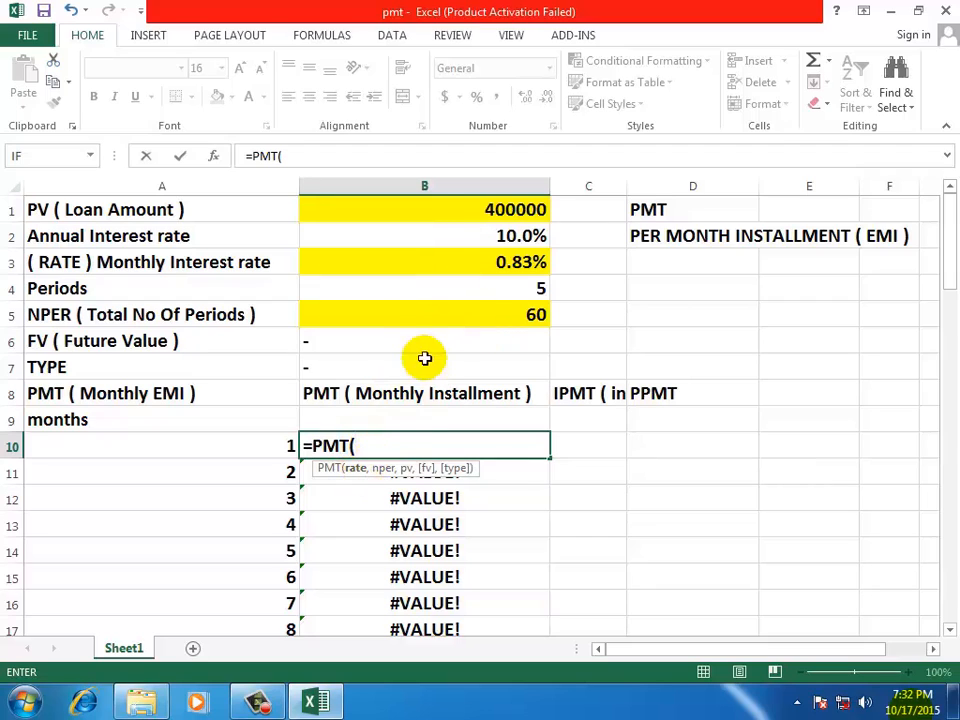
{"action": "left_click", "coordinate": [414, 255]}
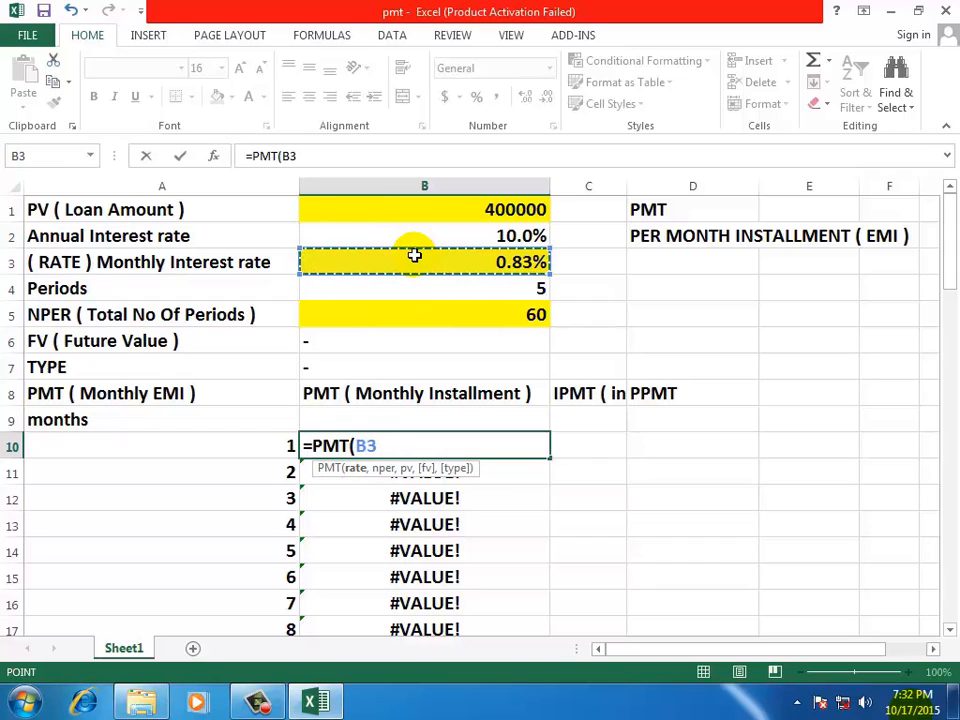
{"action": "key", "text": "F4"}
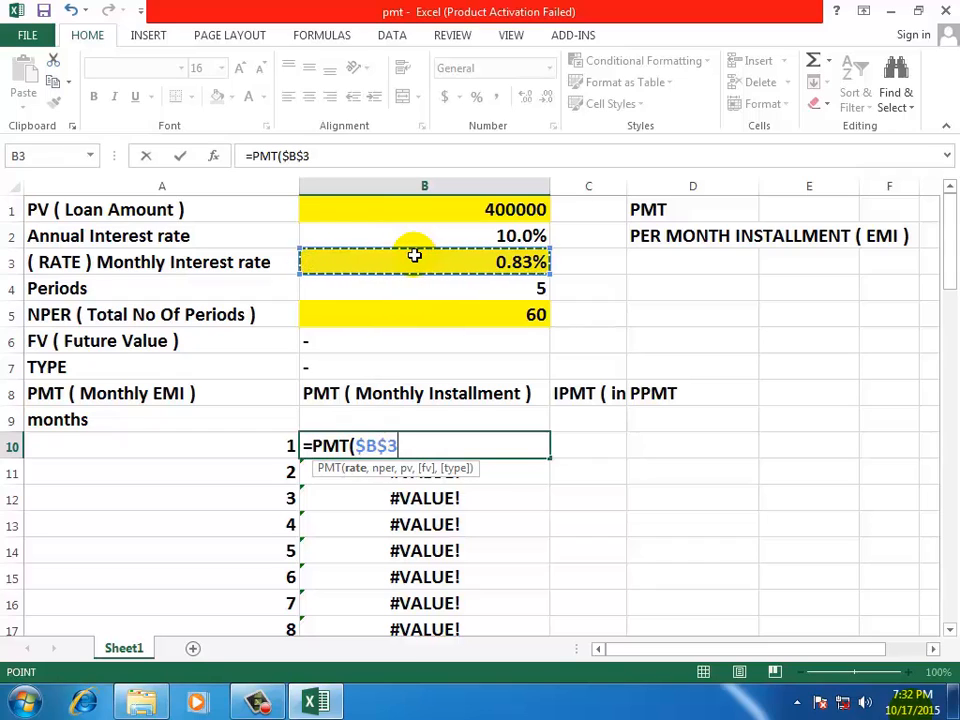
{"action": "type", "text": ","}
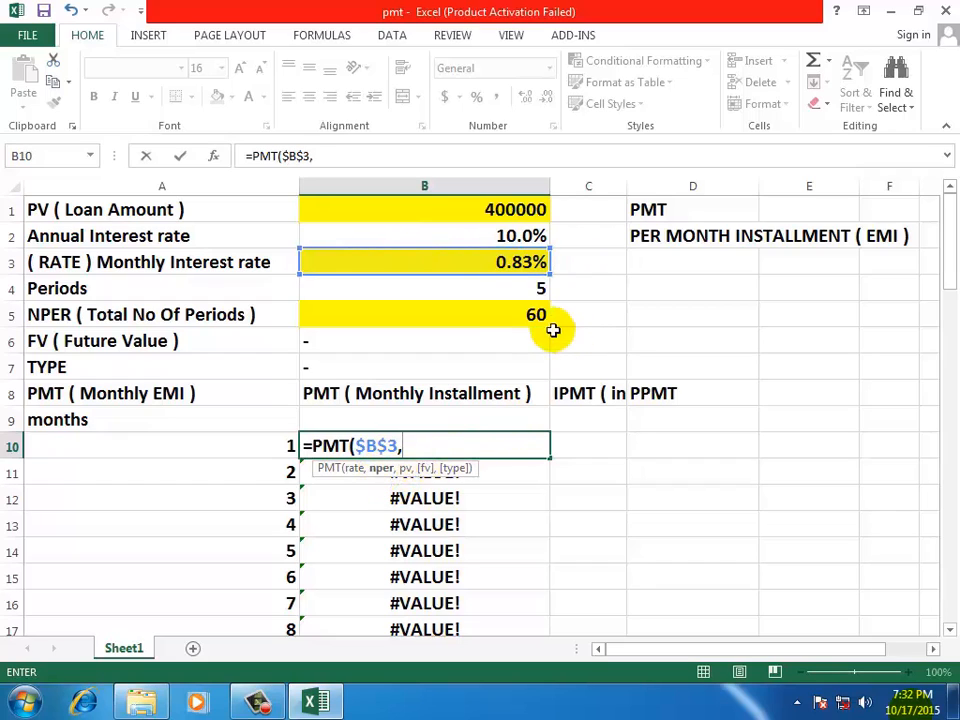
{"action": "left_click", "coordinate": [488, 312]}
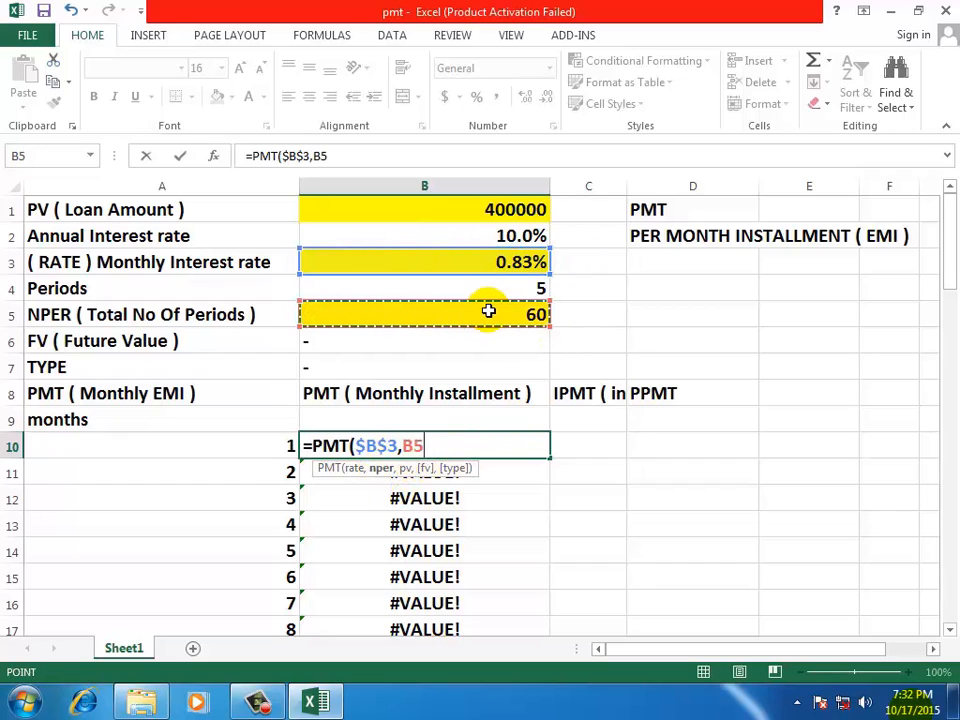
{"action": "key", "text": "F4"}
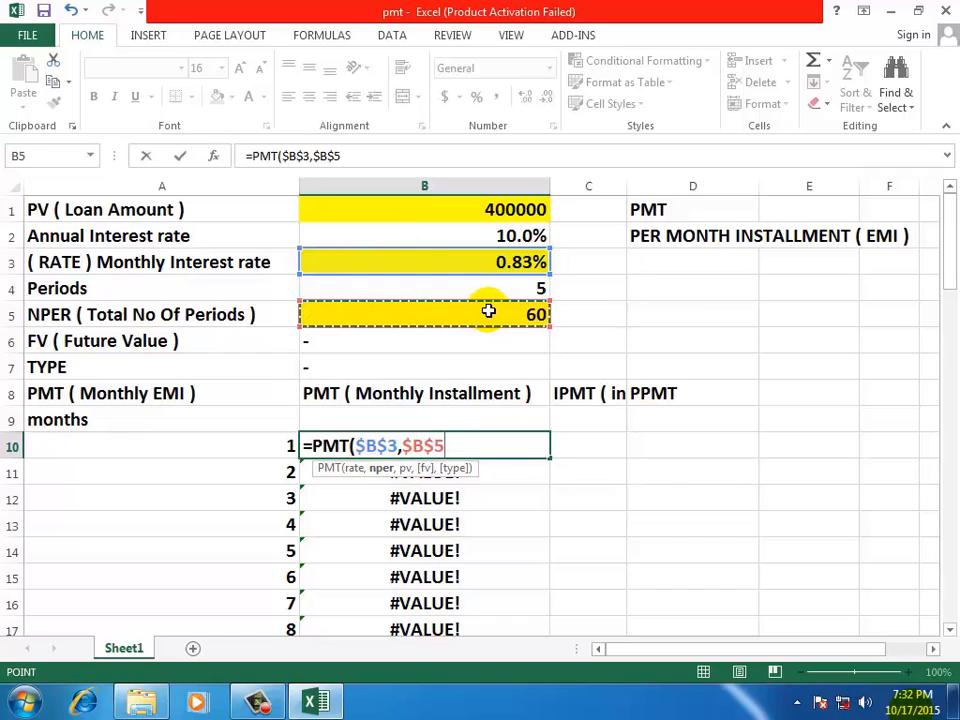
{"action": "type", "text": ","}
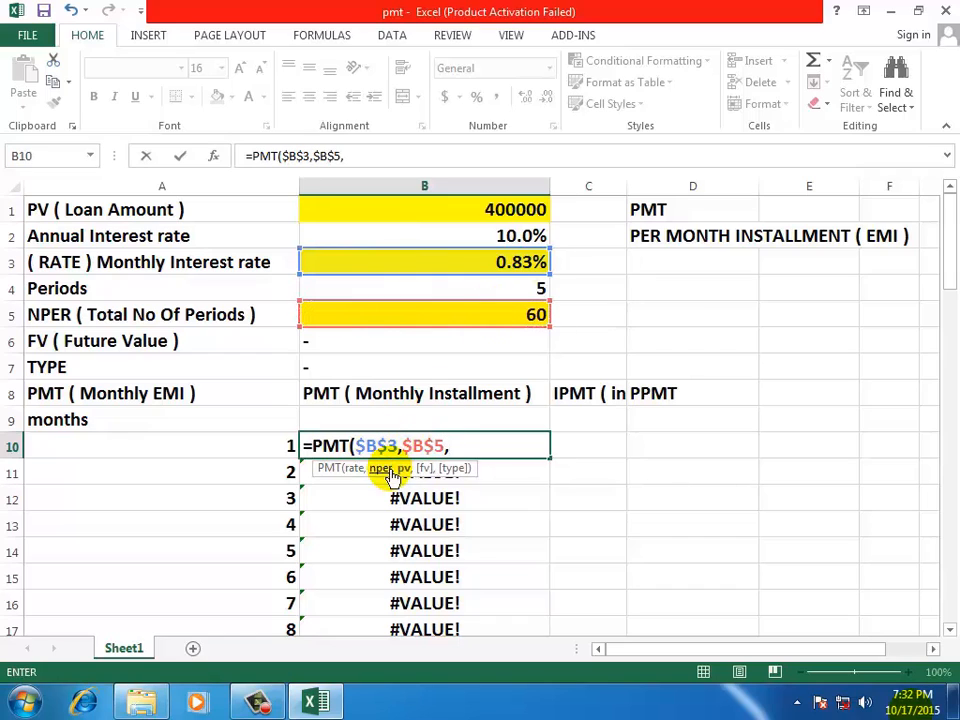
{"action": "left_click", "coordinate": [434, 209]}
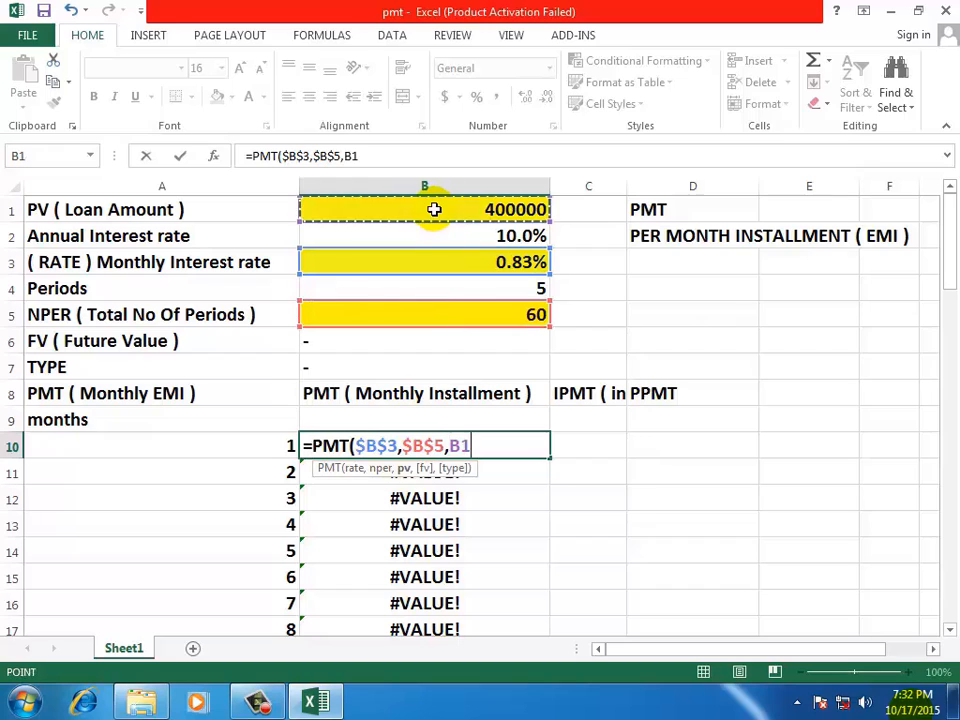
{"action": "key", "text": "F4"}
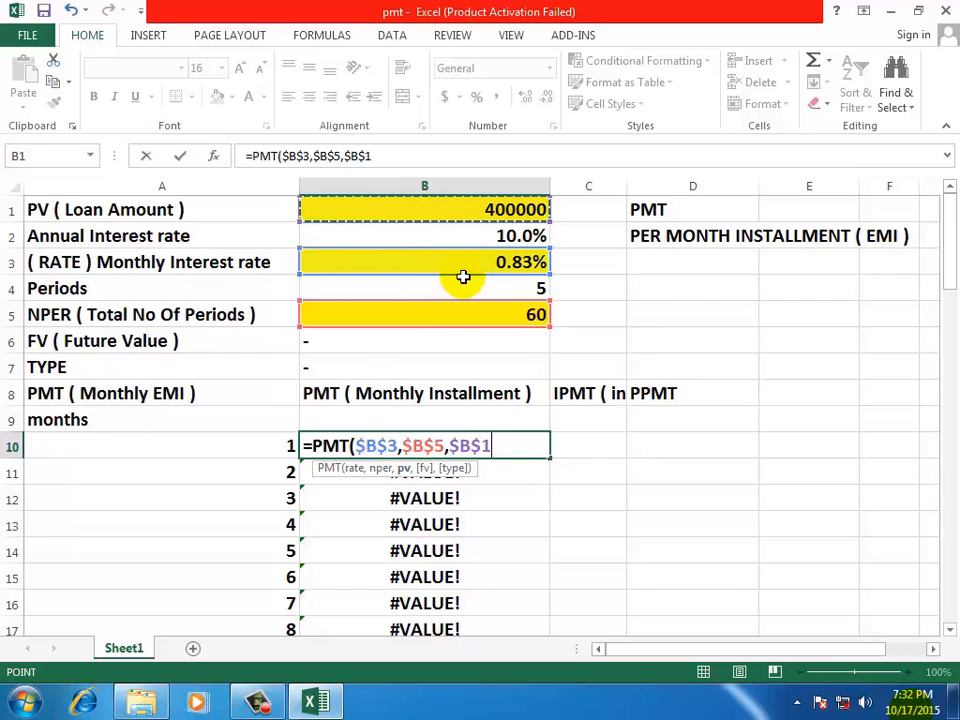
{"action": "type", "text": ")"}
{"action": "key", "text": "Return"}
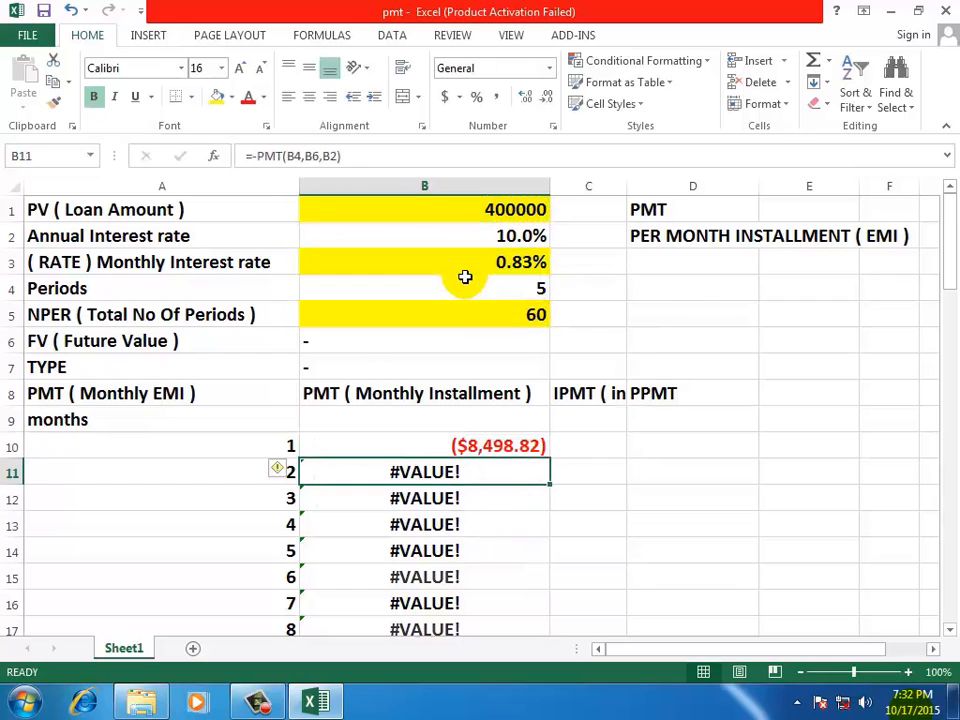
Fill the absolute-reference PMT formula from B10 down the installment column for all 60 months
{"action": "left_click", "coordinate": [473, 446]}
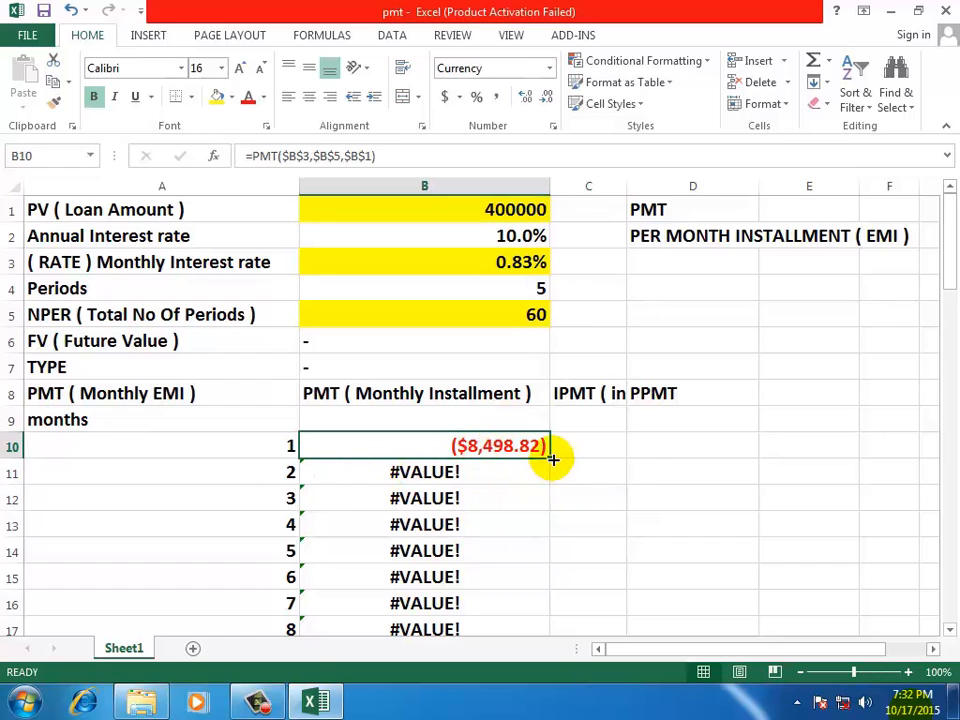
{"action": "double_click", "coordinate": [550, 456]}
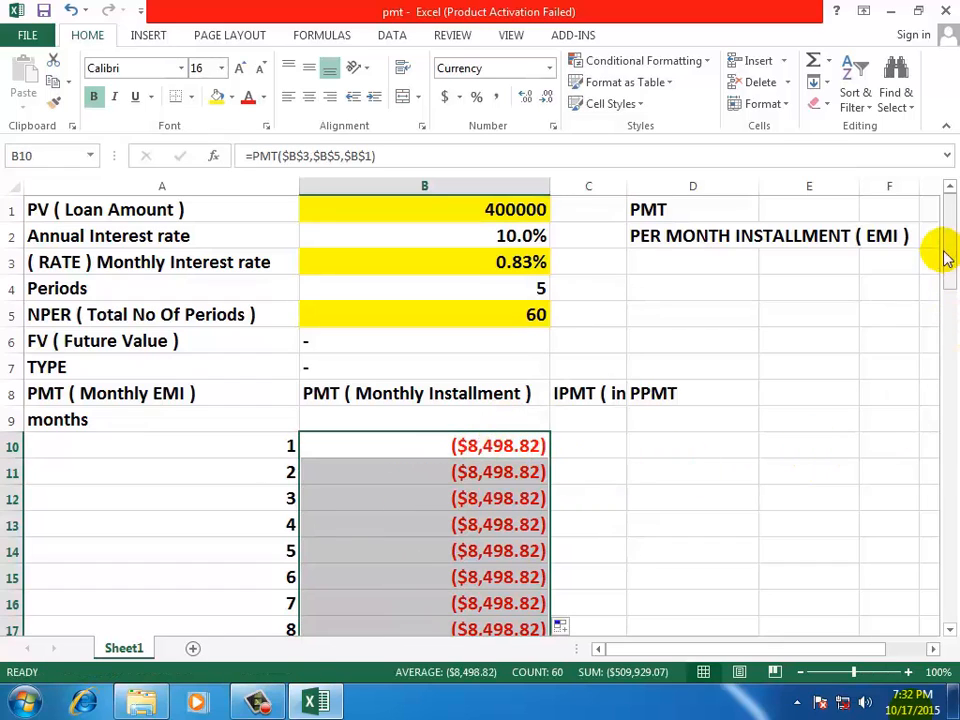
{"action": "mouse_move", "coordinate": [943, 257]}
{"action": "left_mouse_down"}
{"action": "mouse_move", "coordinate": [952, 528]}
{"action": "mouse_move", "coordinate": [943, 236]}
{"action": "left_mouse_up"}
{"action": "left_click", "coordinate": [793, 418]}
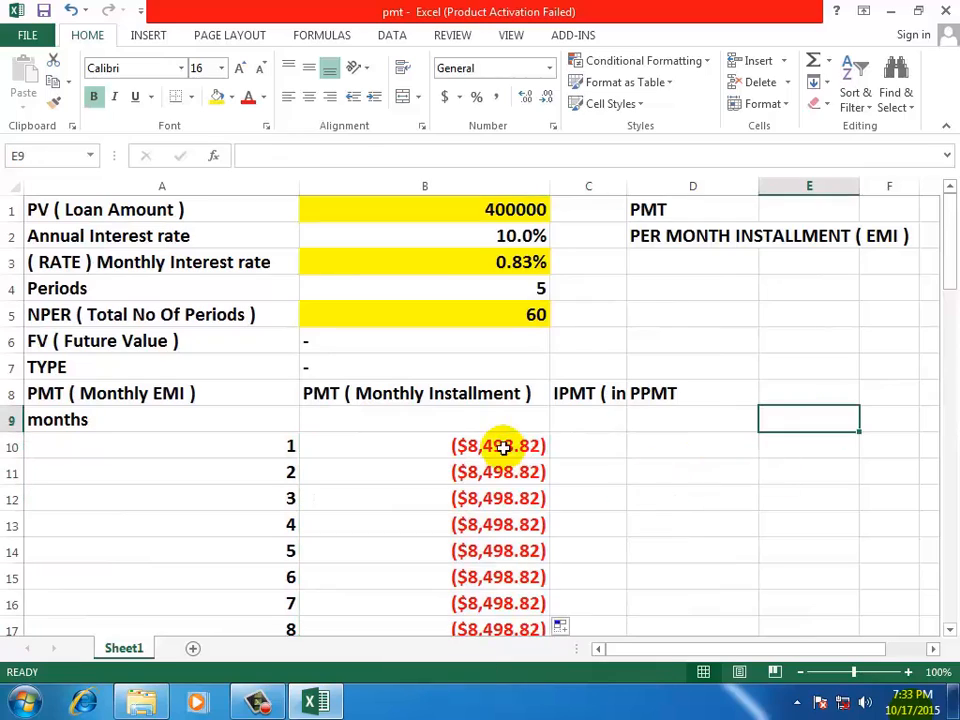
{"action": "left_click", "coordinate": [495, 441]}
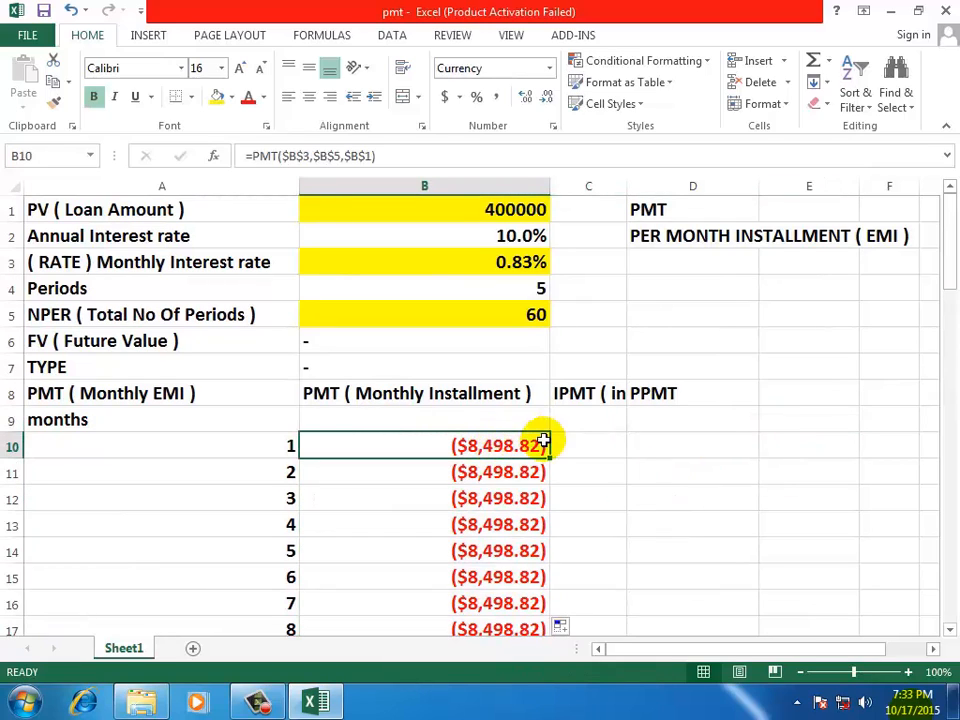
{"action": "left_click", "coordinate": [729, 394]}
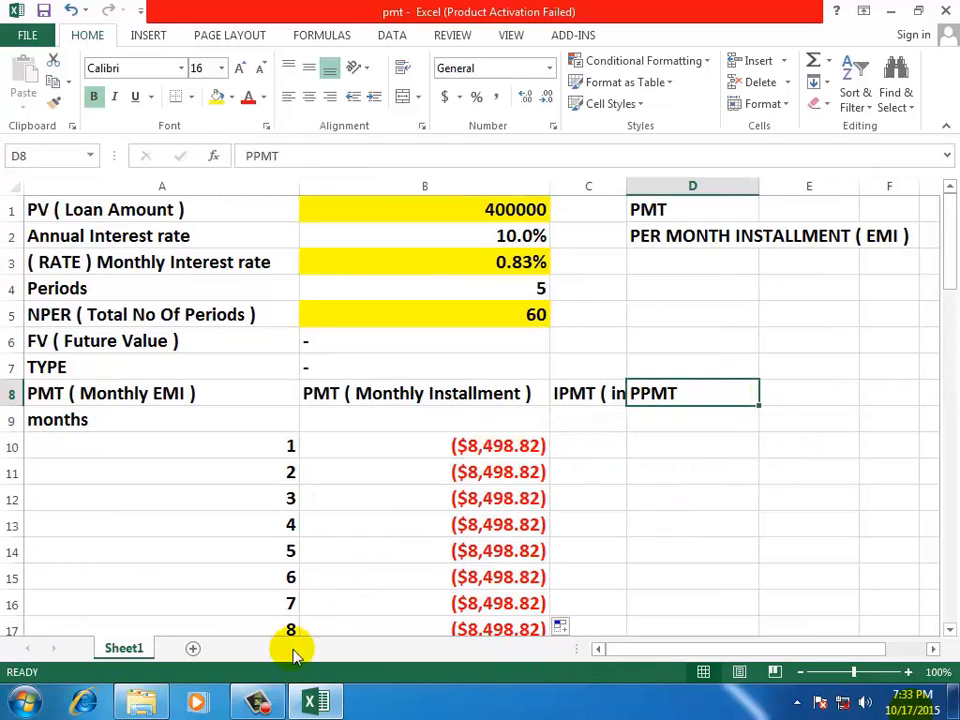
{"action": "left_click", "coordinate": [256, 700]}
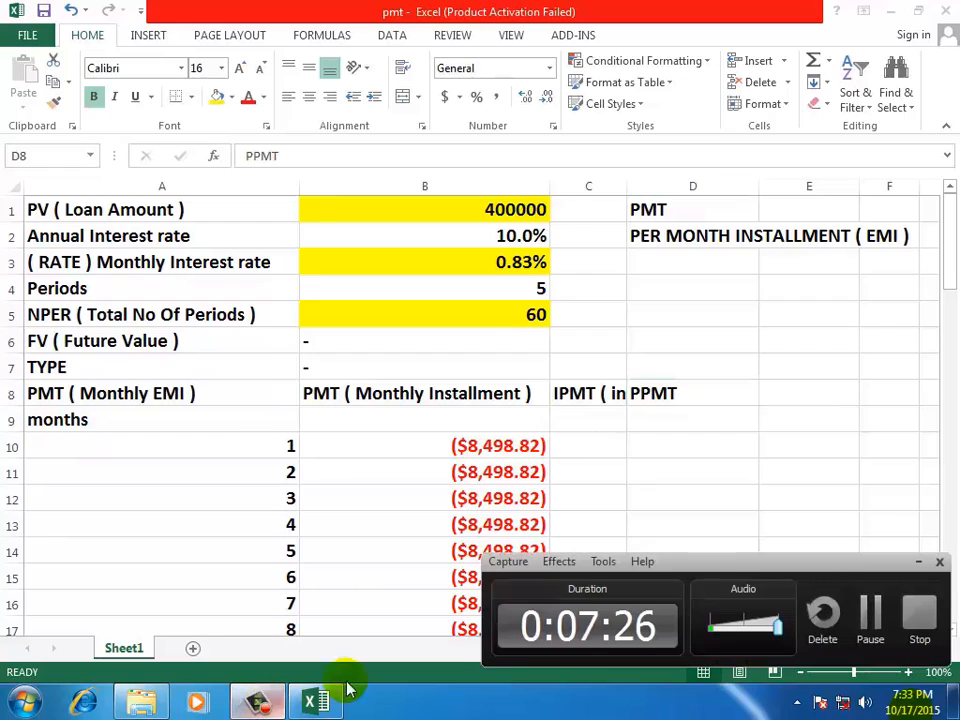
{"action": "left_click", "coordinate": [918, 568]}
{"action": "left_click", "coordinate": [645, 463]}
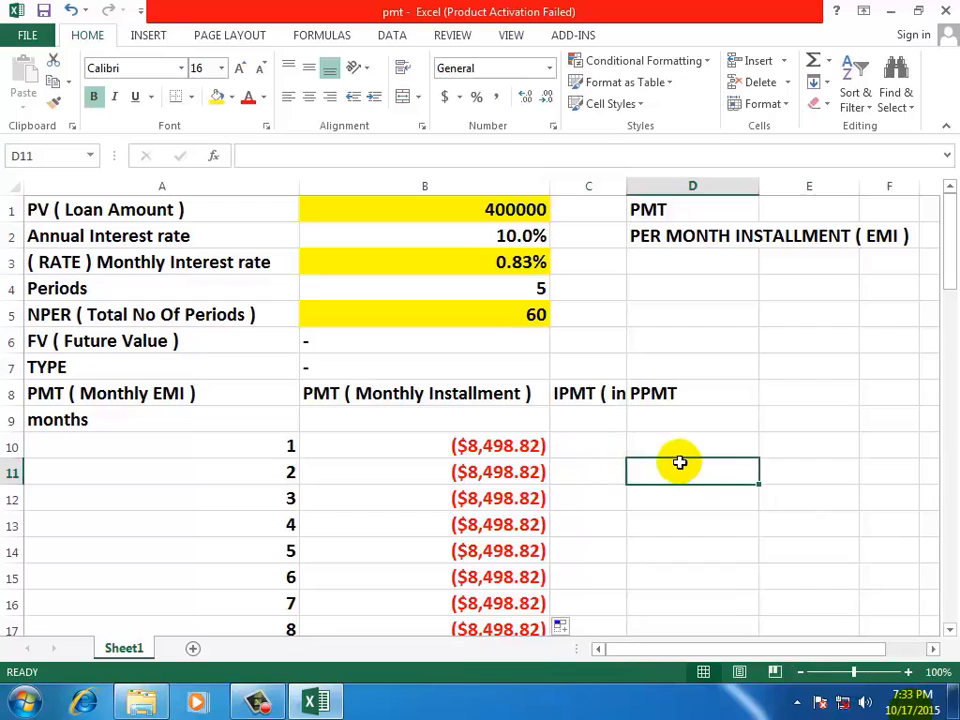
Total the 60 monthly installments in B70 with AutoSum over B10:B69
{"action": "left_click", "coordinate": [424, 443]}
{"action": "left_click_drag", "start_coordinate": [945, 266], "coordinate": [950, 578]}
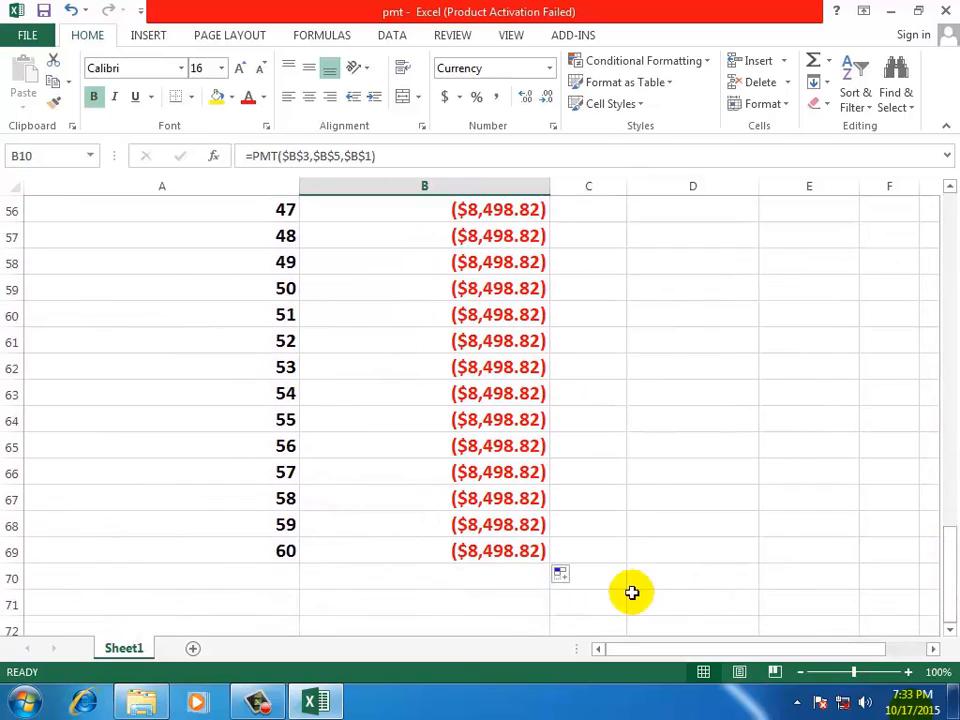
{"action": "left_click", "coordinate": [461, 578]}
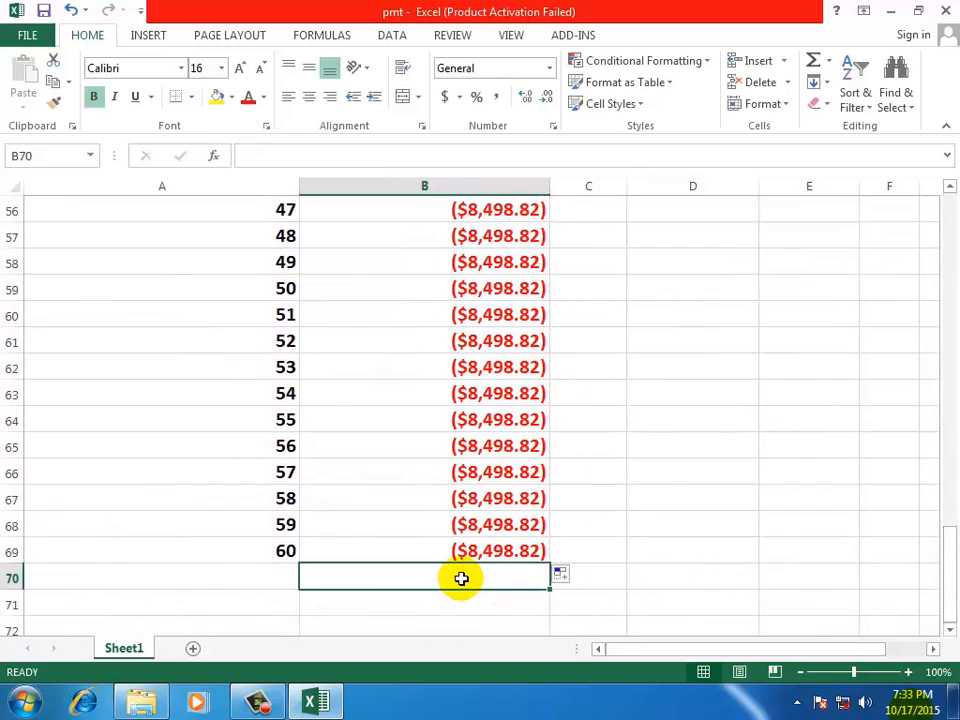
{"action": "key", "text": "alt+equal"}
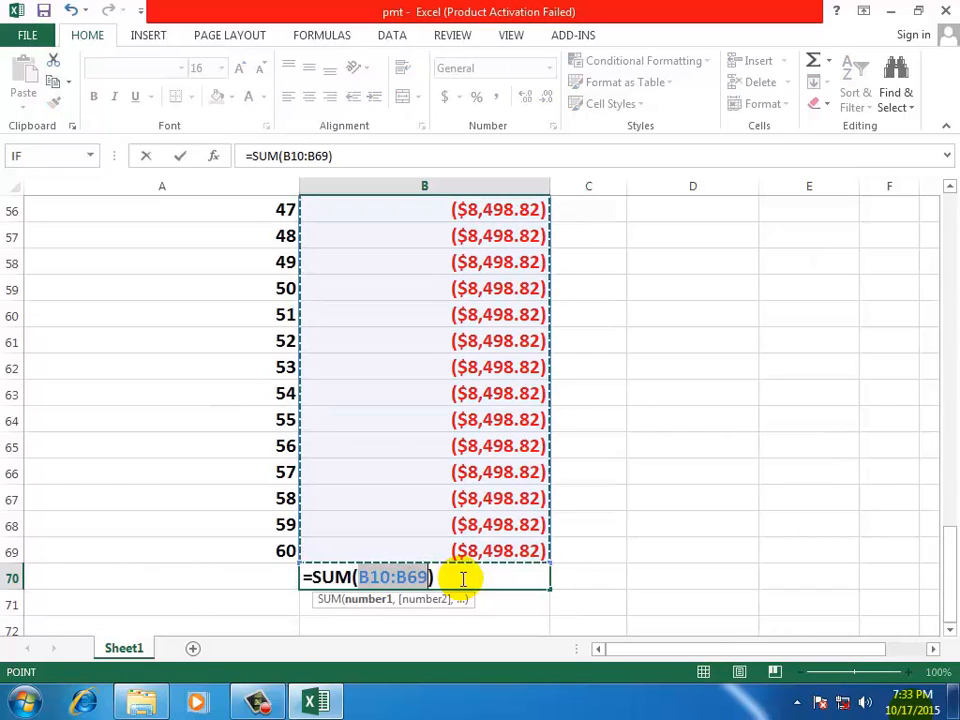
{"action": "key", "text": "Return"}
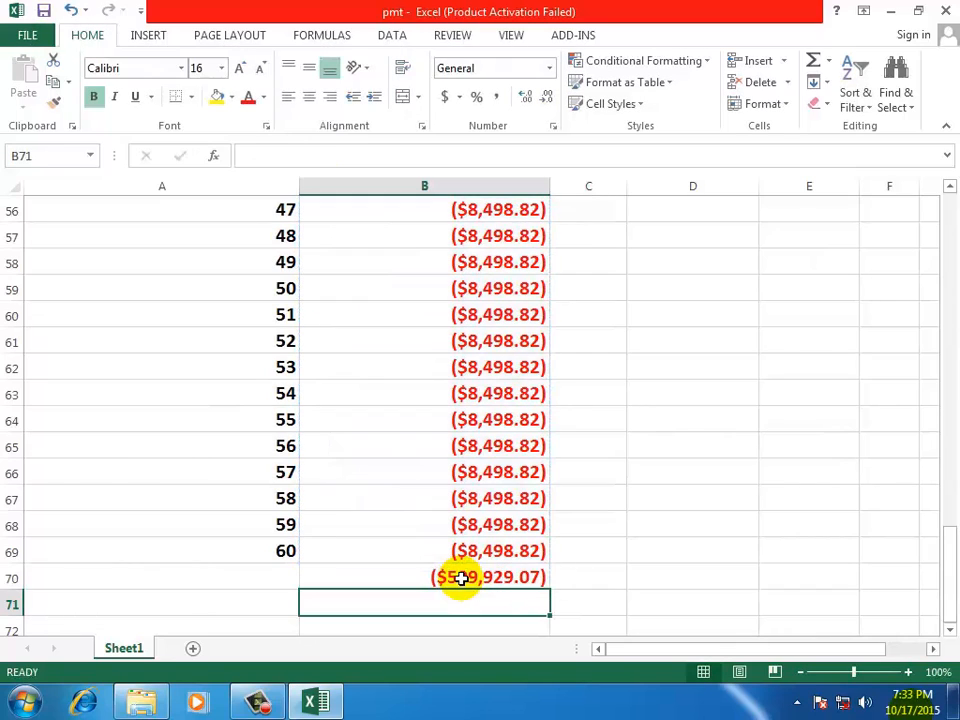
Clear the total in B70 and enter the formula =SUM(B10:B69) manually to add up all 60 installments
{"action": "left_click", "coordinate": [512, 577]}
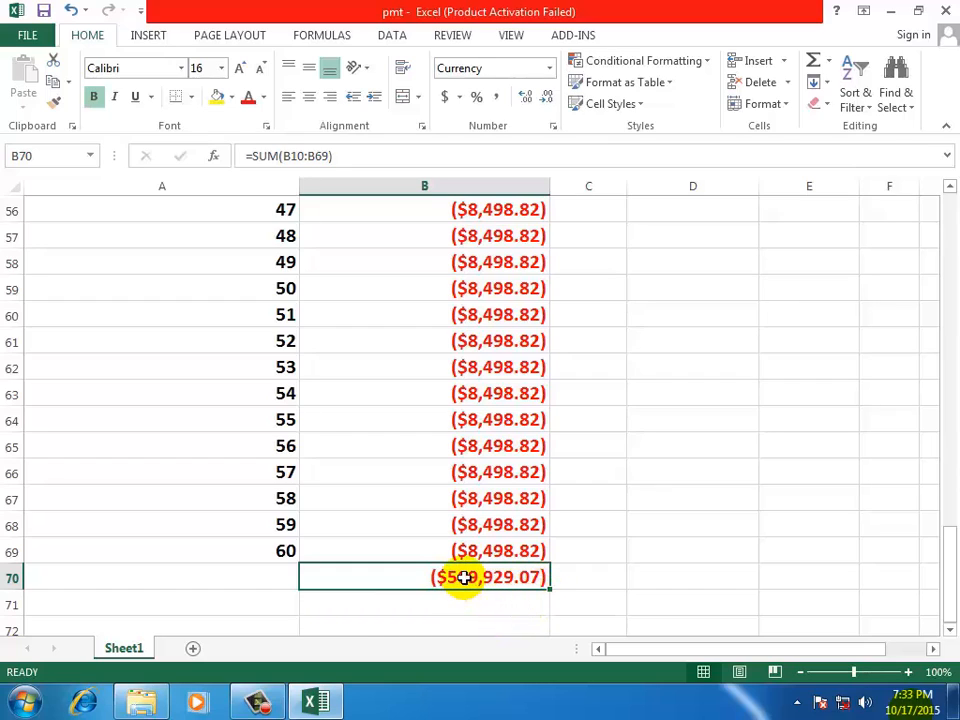
{"action": "key", "text": "Delete"}
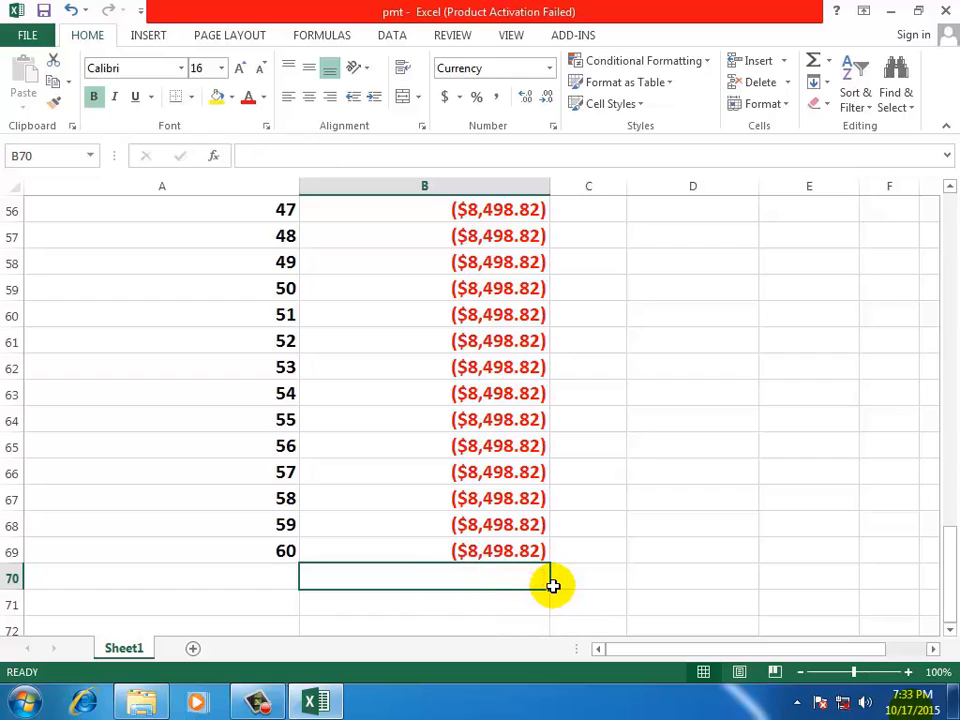
{"action": "type", "text": "="}
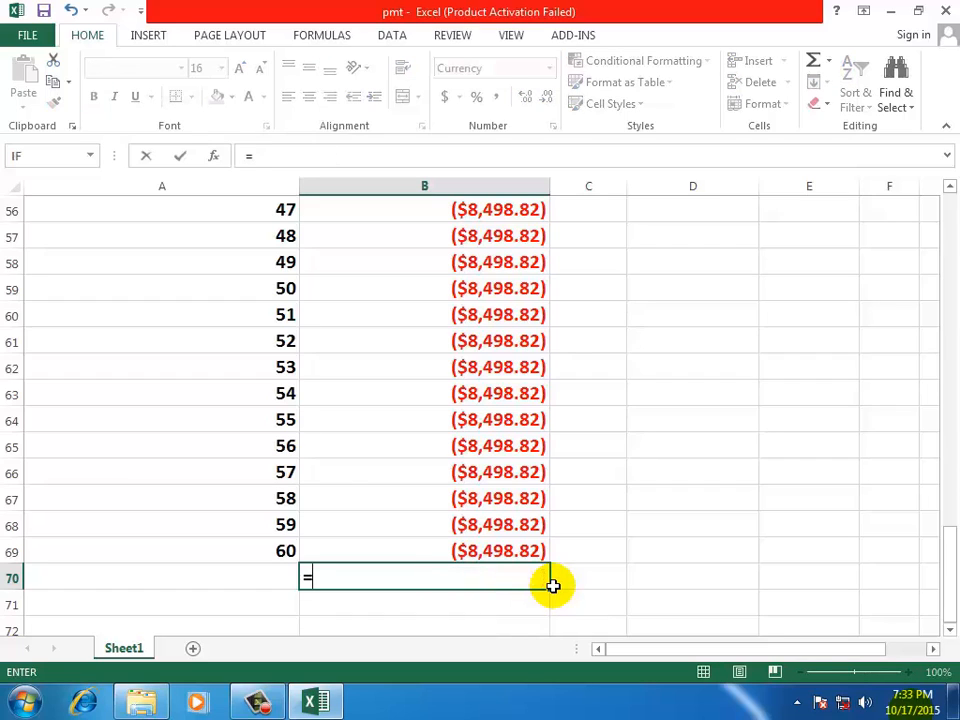
{"action": "type", "text": "SUM"}
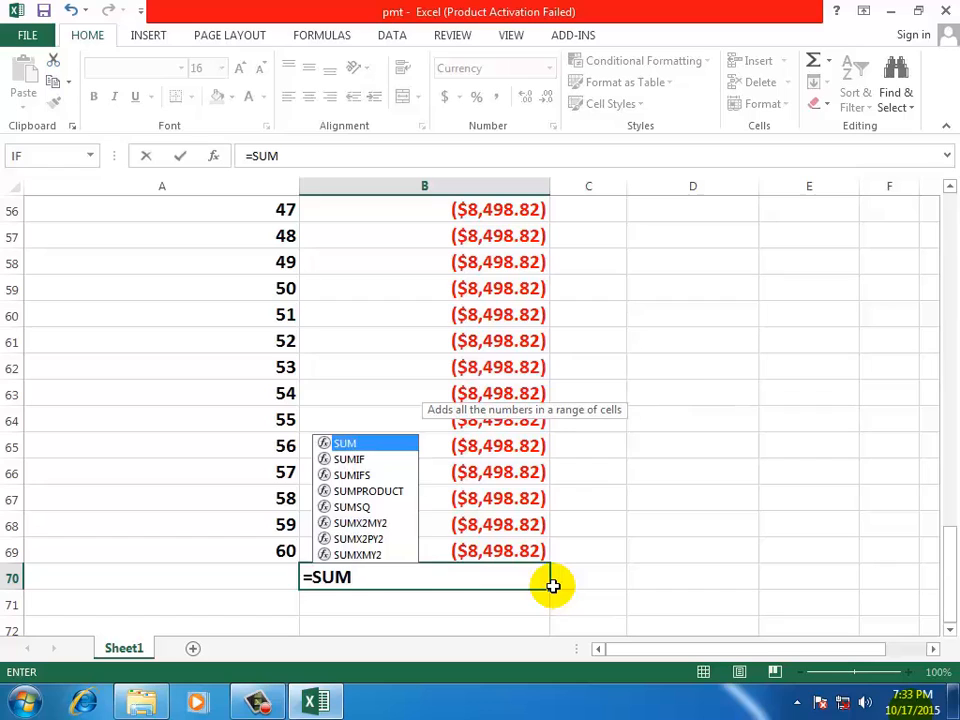
{"action": "type", "text": "("}
{"action": "left_click_drag", "start_coordinate": [467, 553], "coordinate": [490, 447]}
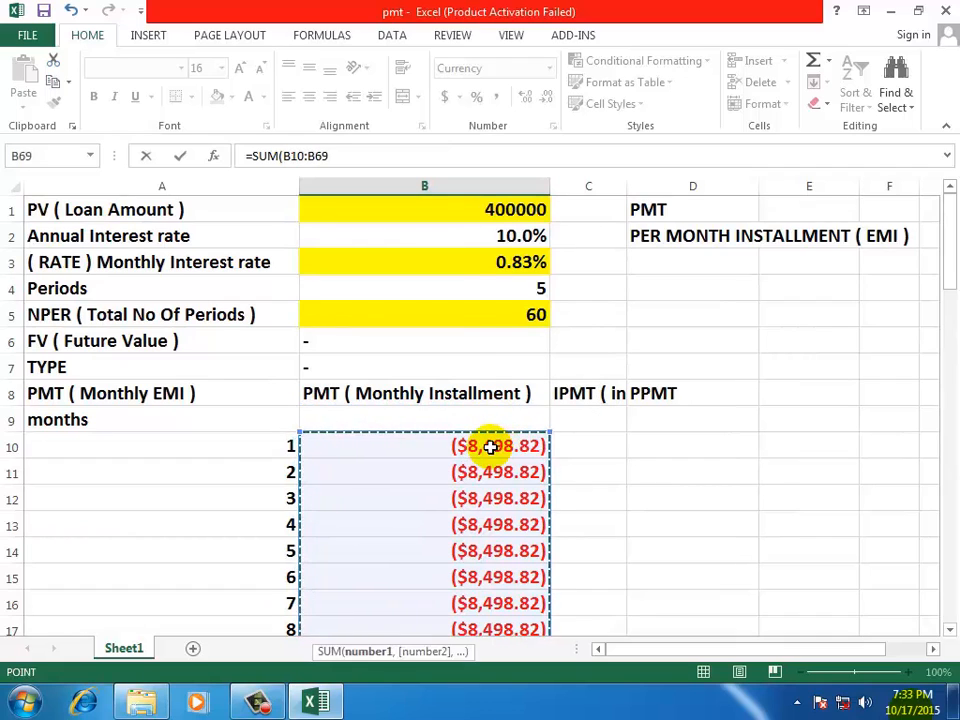
{"action": "key", "text": "Return"}
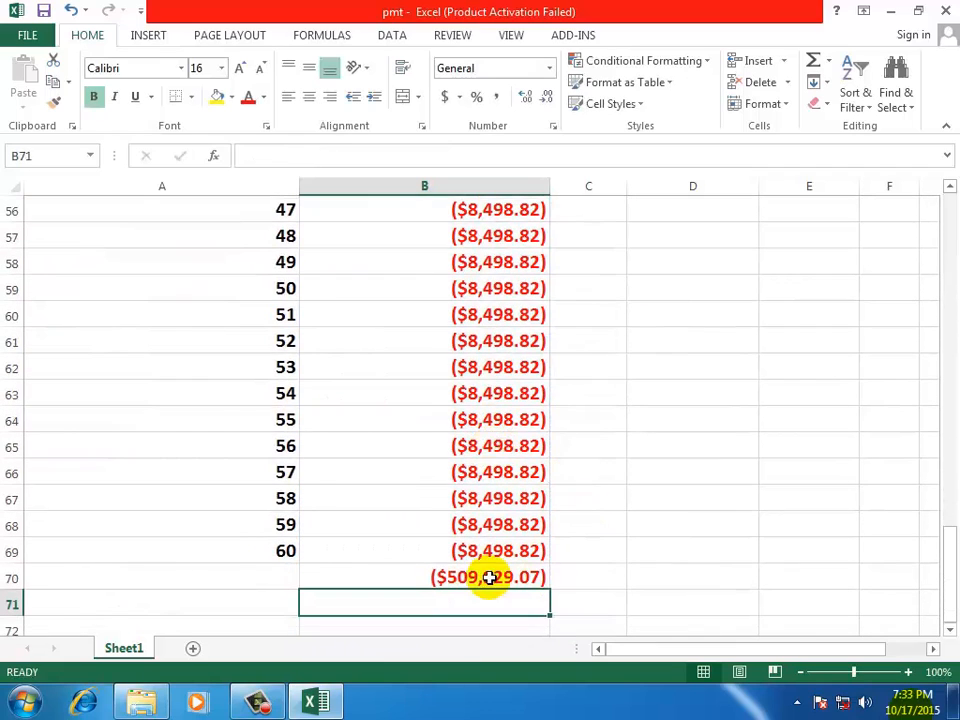
Change the number format of the installment total in B70 to General
{"action": "left_click", "coordinate": [489, 577]}
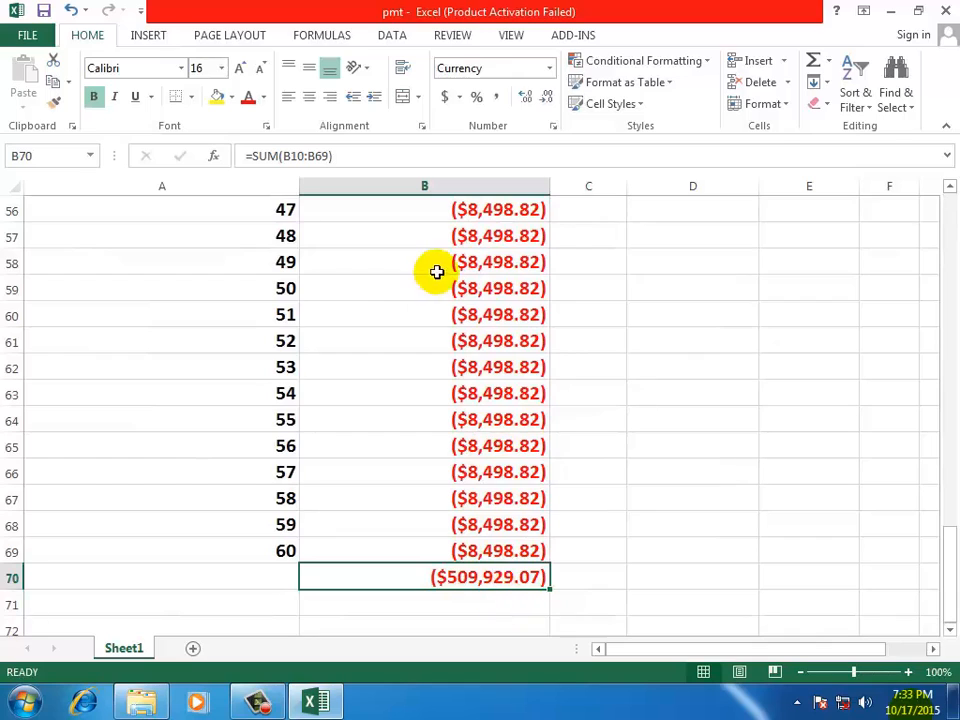
{"action": "left_click", "coordinate": [548, 69]}
{"action": "left_click", "coordinate": [524, 98]}
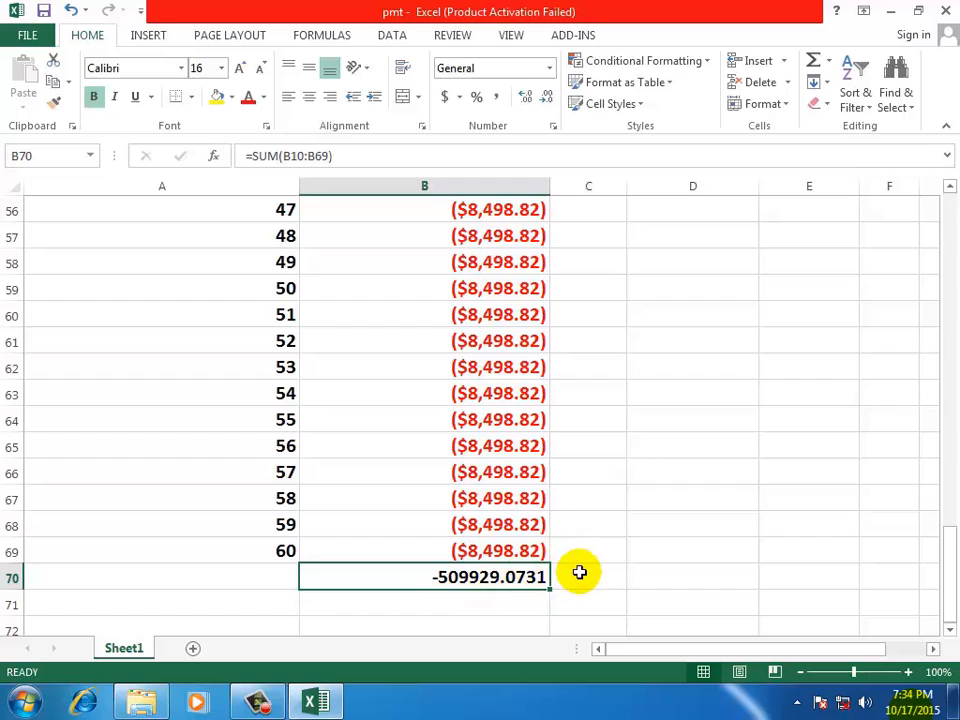
{"action": "left_click", "coordinate": [580, 582]}
{"action": "left_click", "coordinate": [448, 576]}
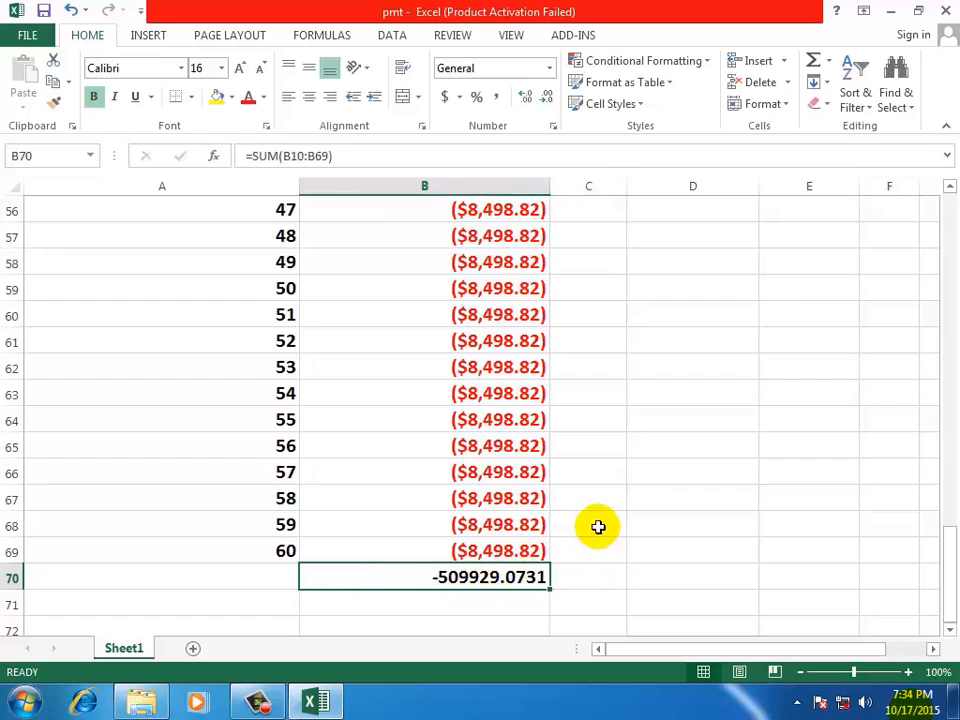
{"action": "left_click", "coordinate": [638, 422]}
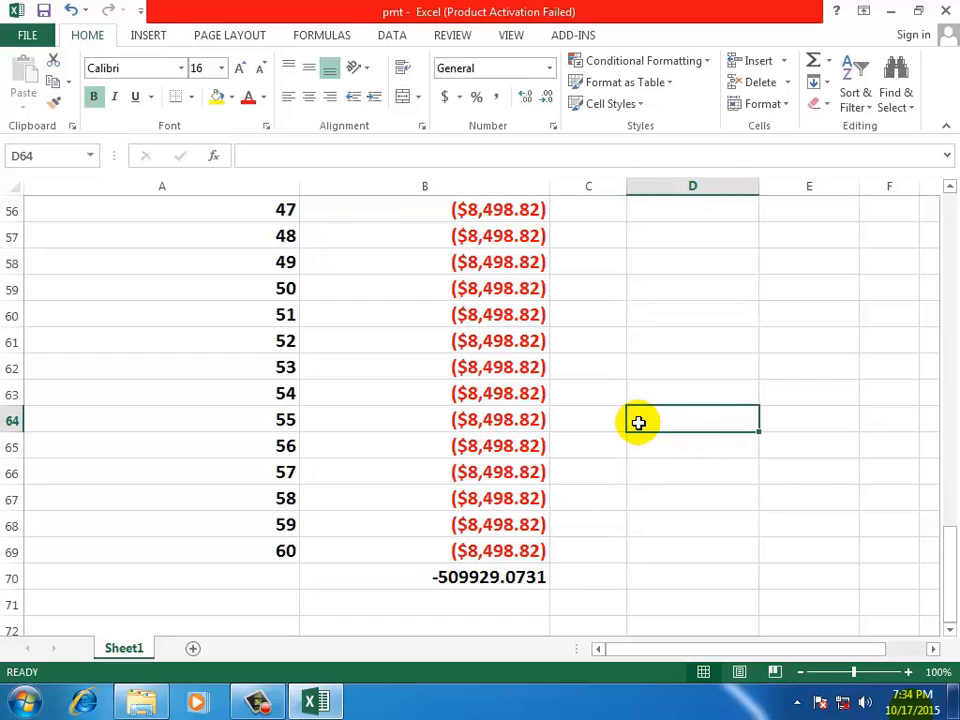